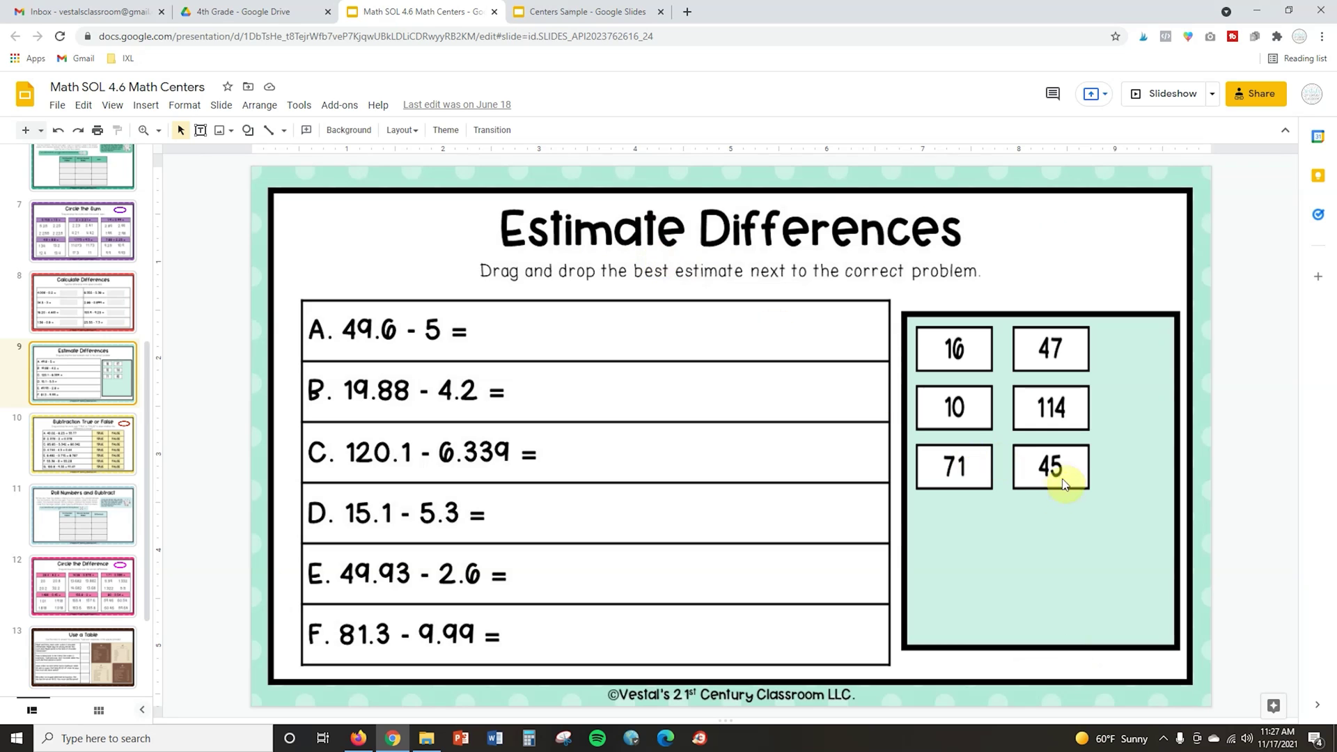
- Drag the 45 tile beside problem A, 49.6 - 5
drag(1063, 483, 546, 339)
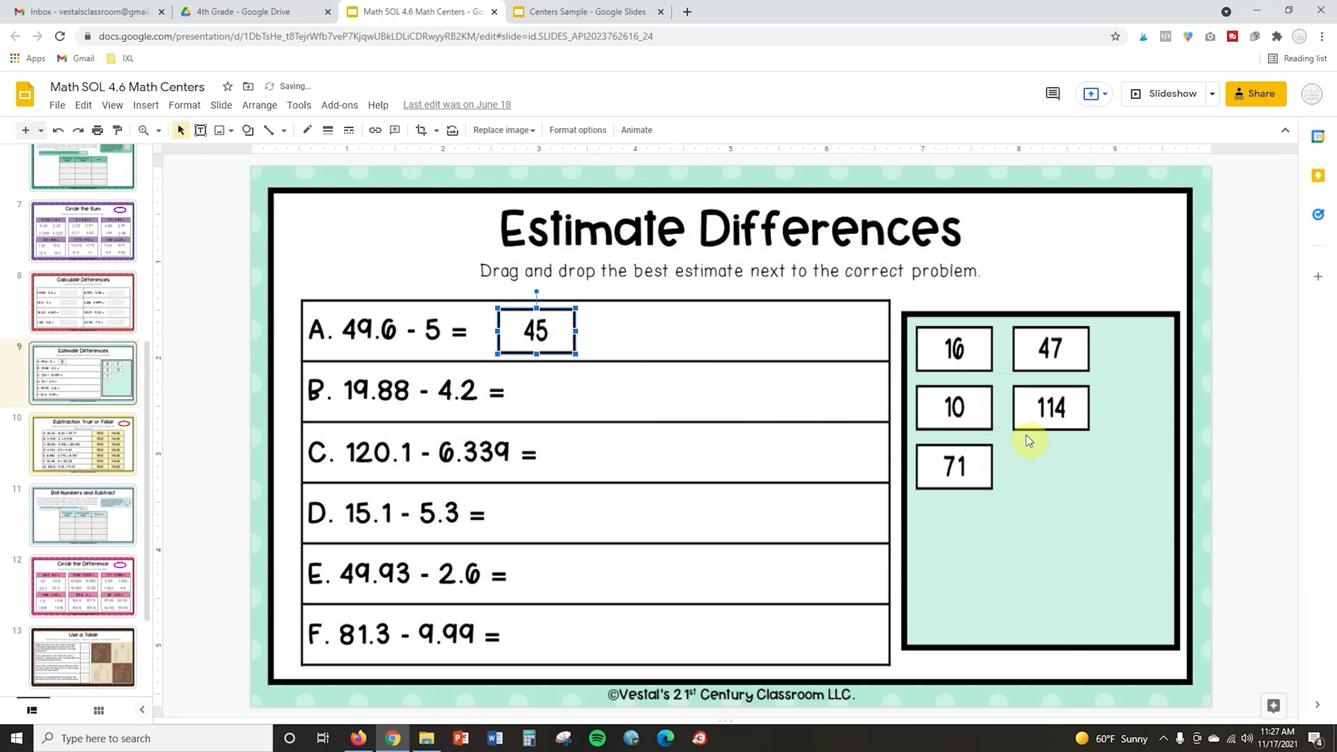
- Move the 16 tile toward problem B and raise the Chocolate Chip and Sugar graph bars
drag(950, 349, 572, 395)
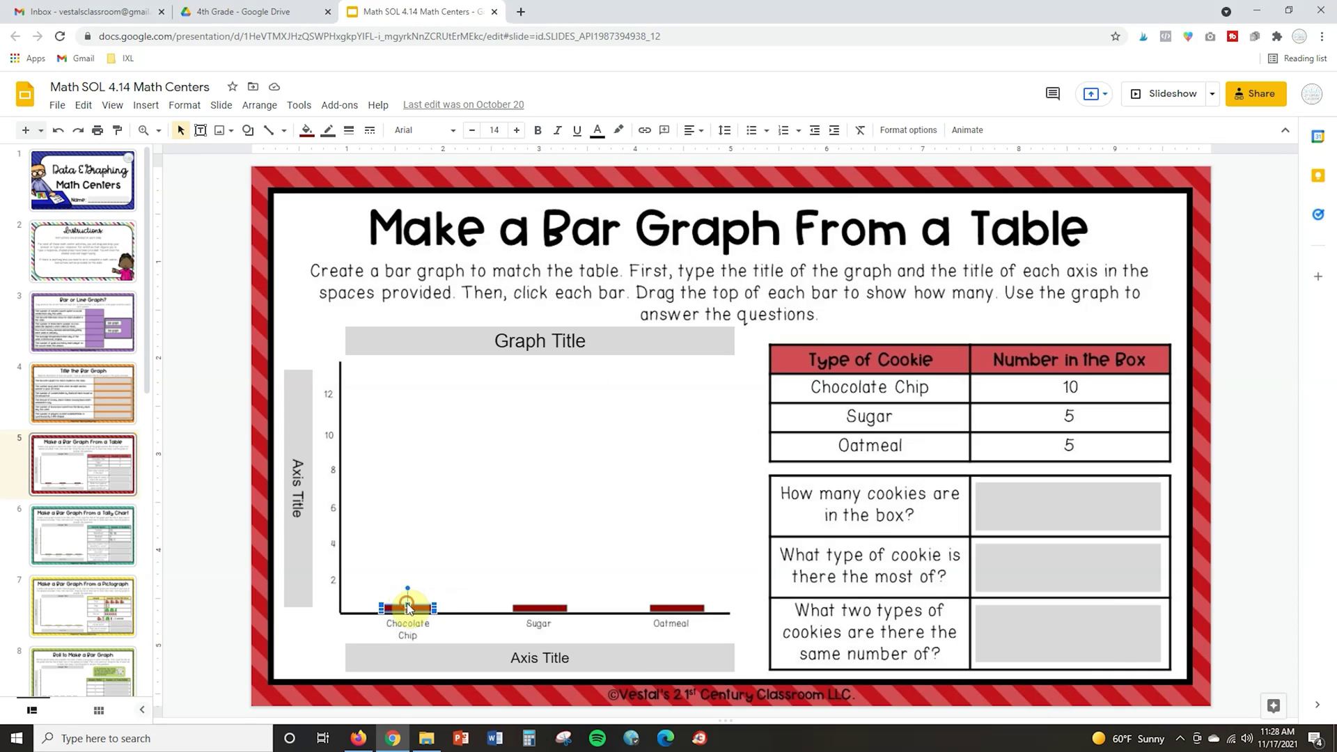
drag(412, 542, 402, 505)
click(539, 606)
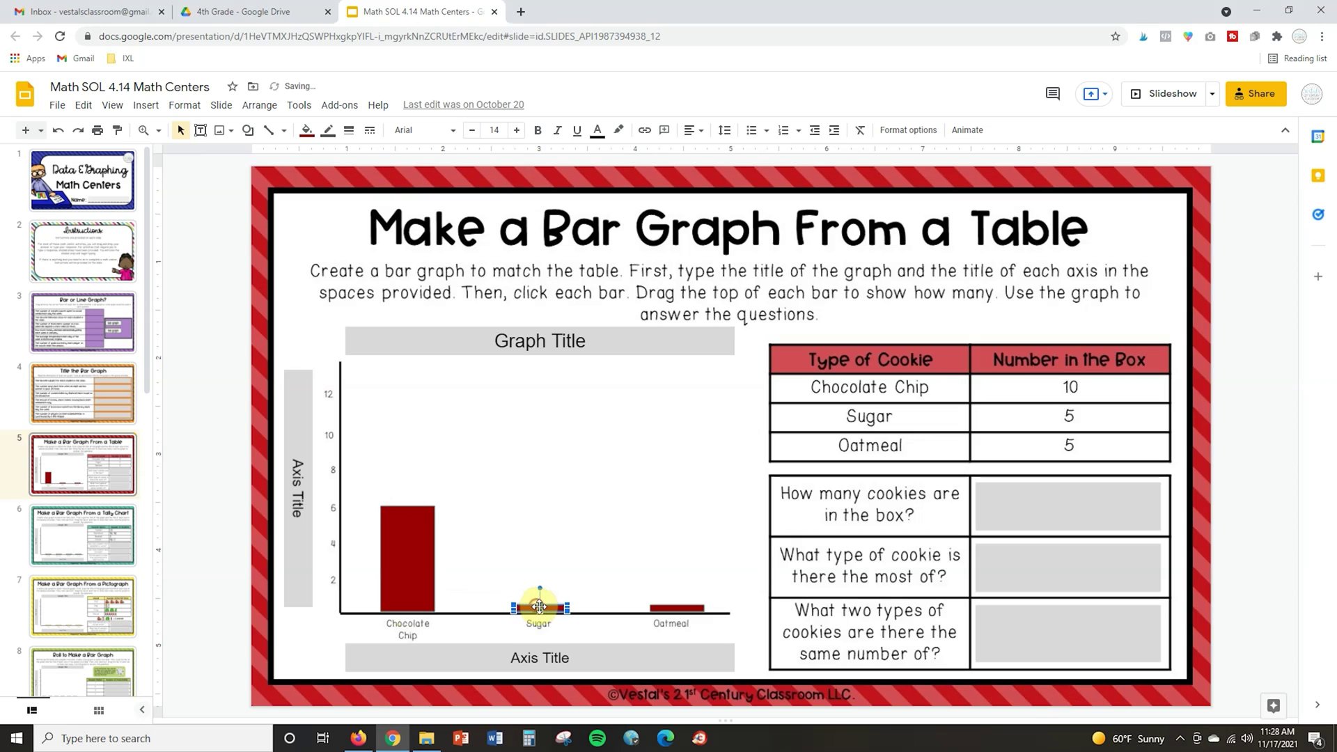
drag(521, 393, 521, 387)
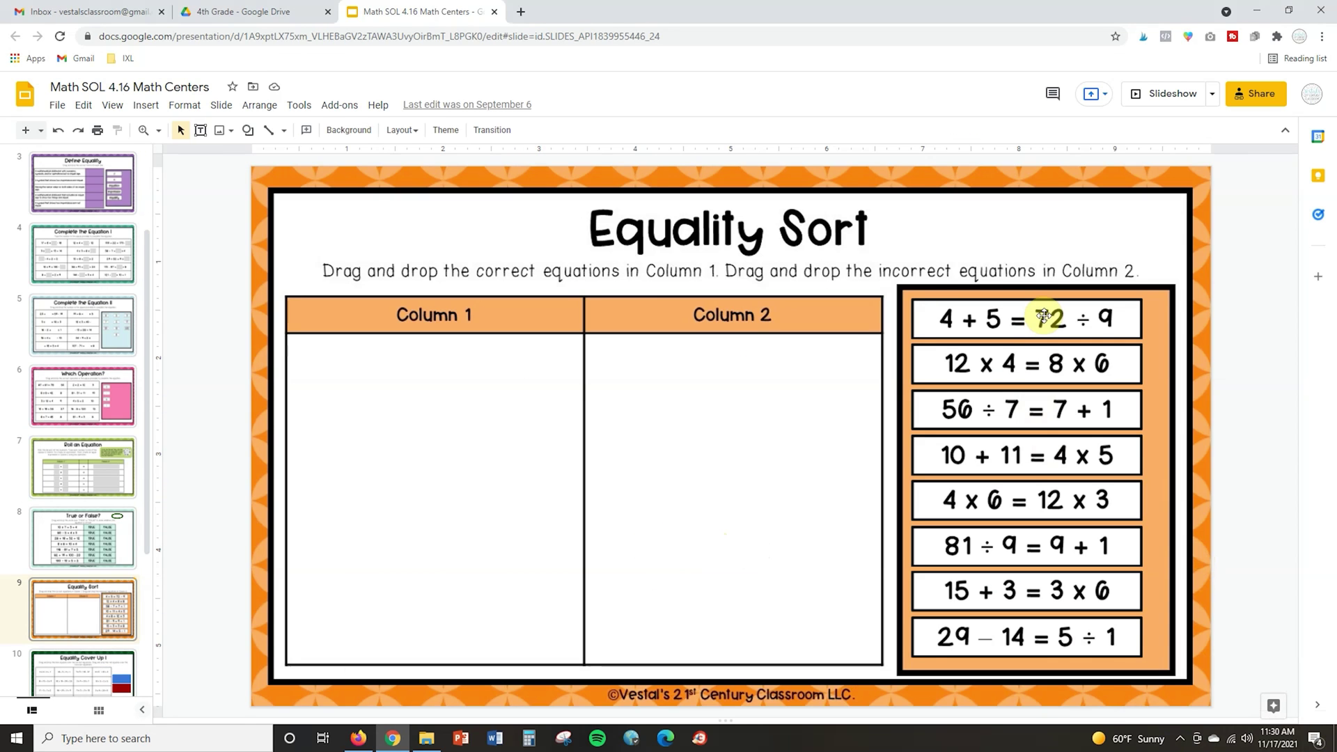
- Sort the three equation cards into Column 1 and Column 2
click(1005, 346)
drag(1005, 346, 746, 361)
drag(1058, 366, 467, 366)
drag(1000, 409, 462, 421)
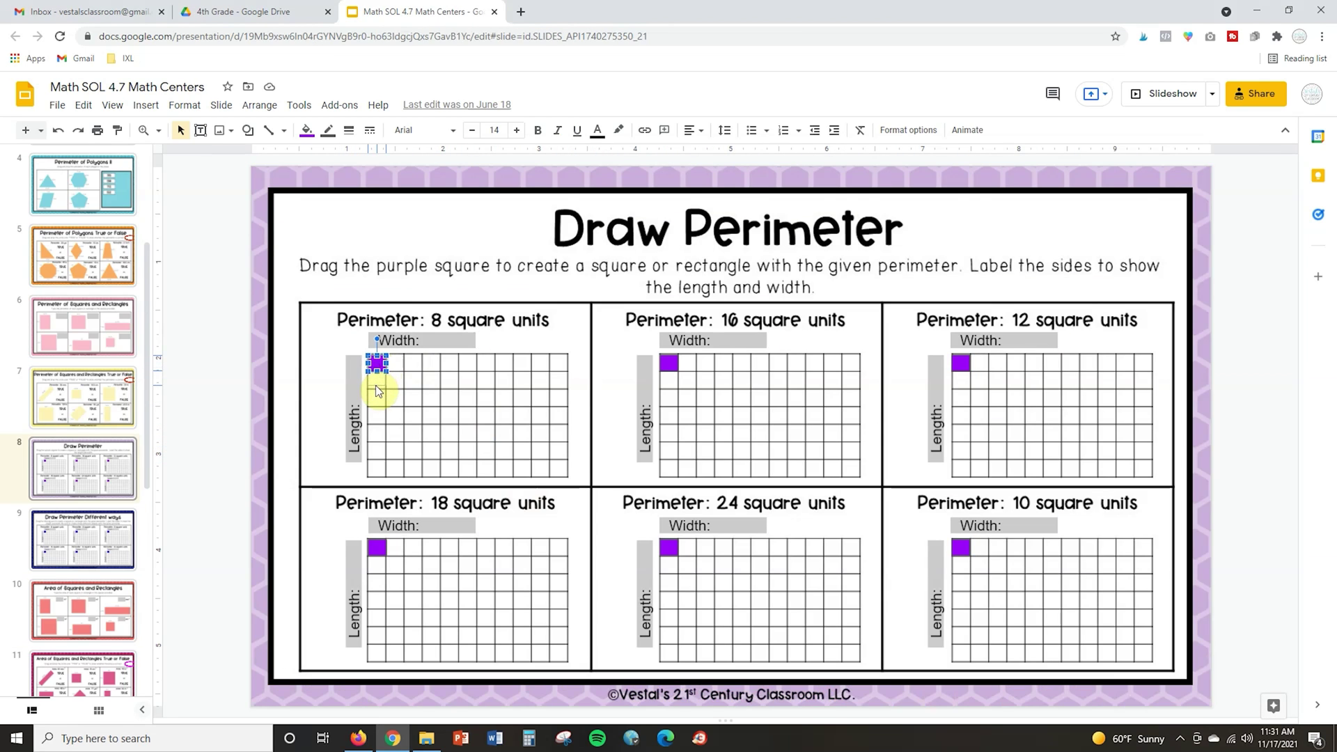
- Place 1.444 under Rounds to 1.4 and 1.471 under Rounds to 1.5, then move 1.063
click(376, 363)
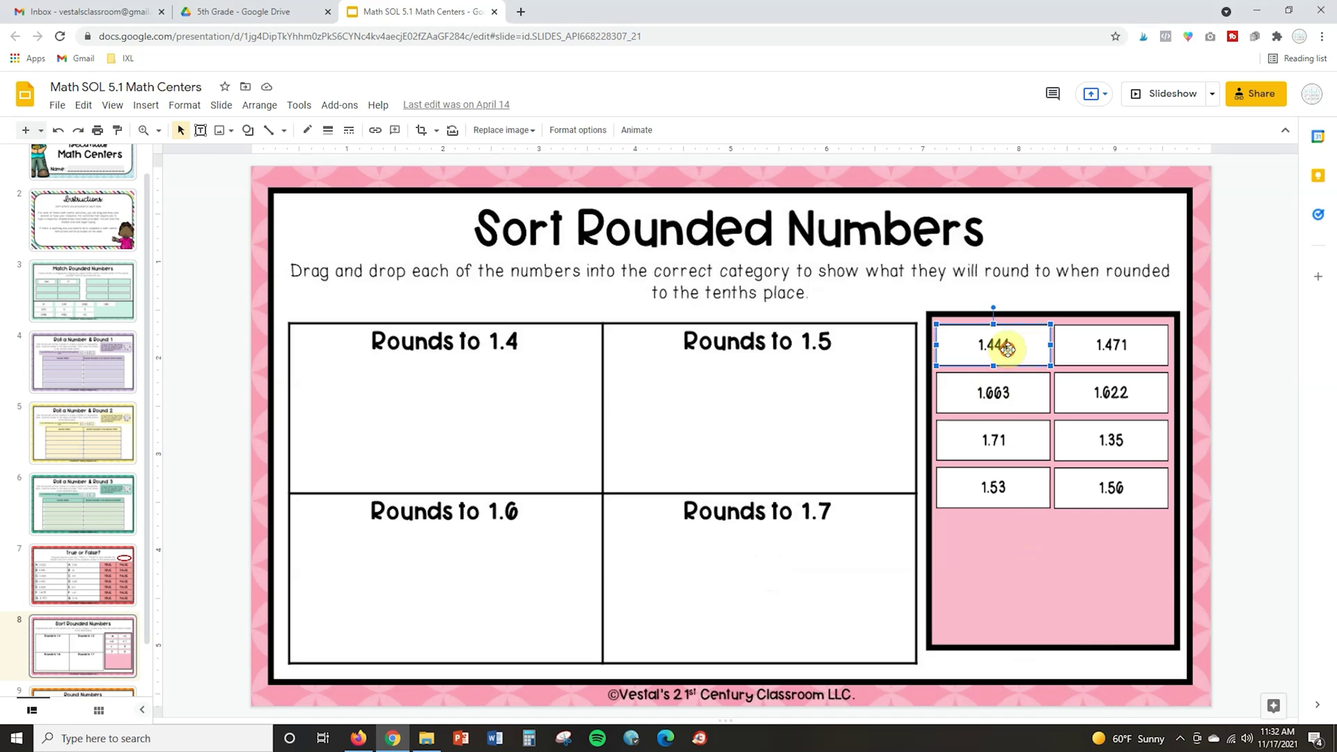
drag(1002, 346, 376, 387)
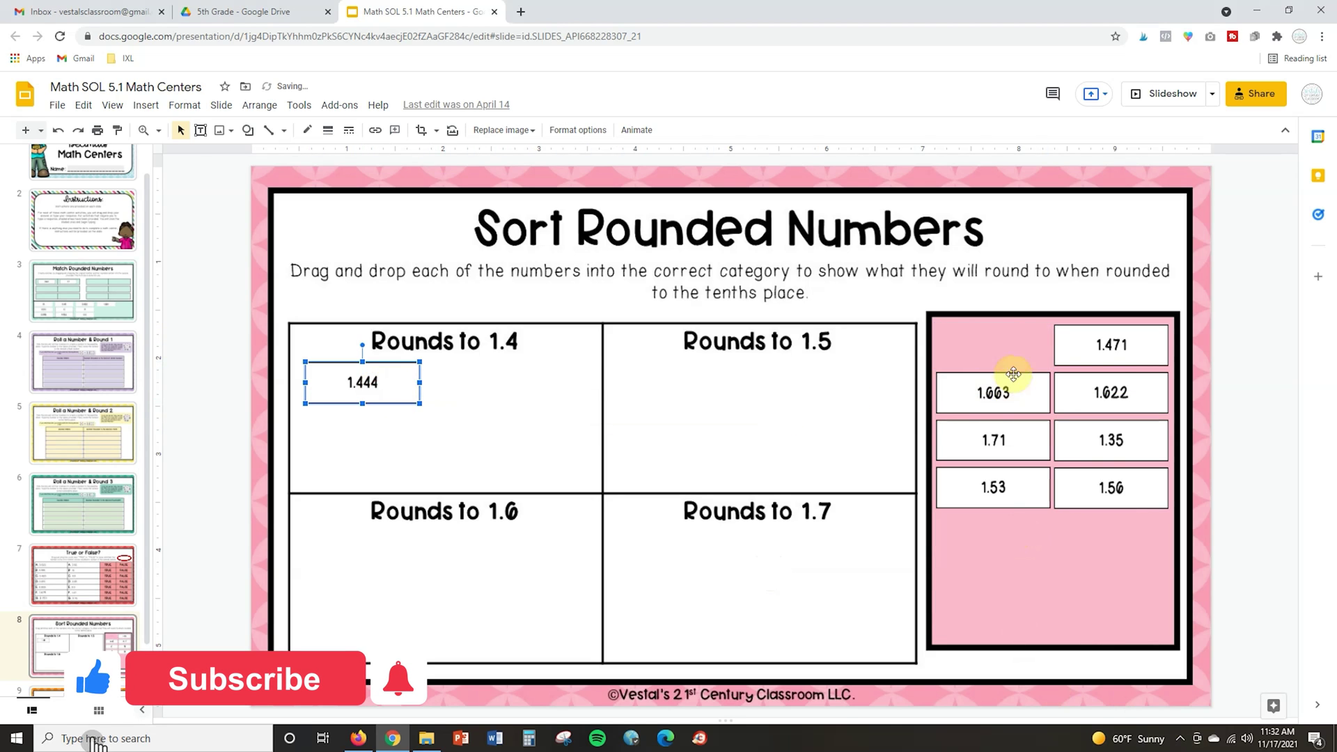
drag(1112, 344, 686, 386)
drag(1023, 391, 707, 555)
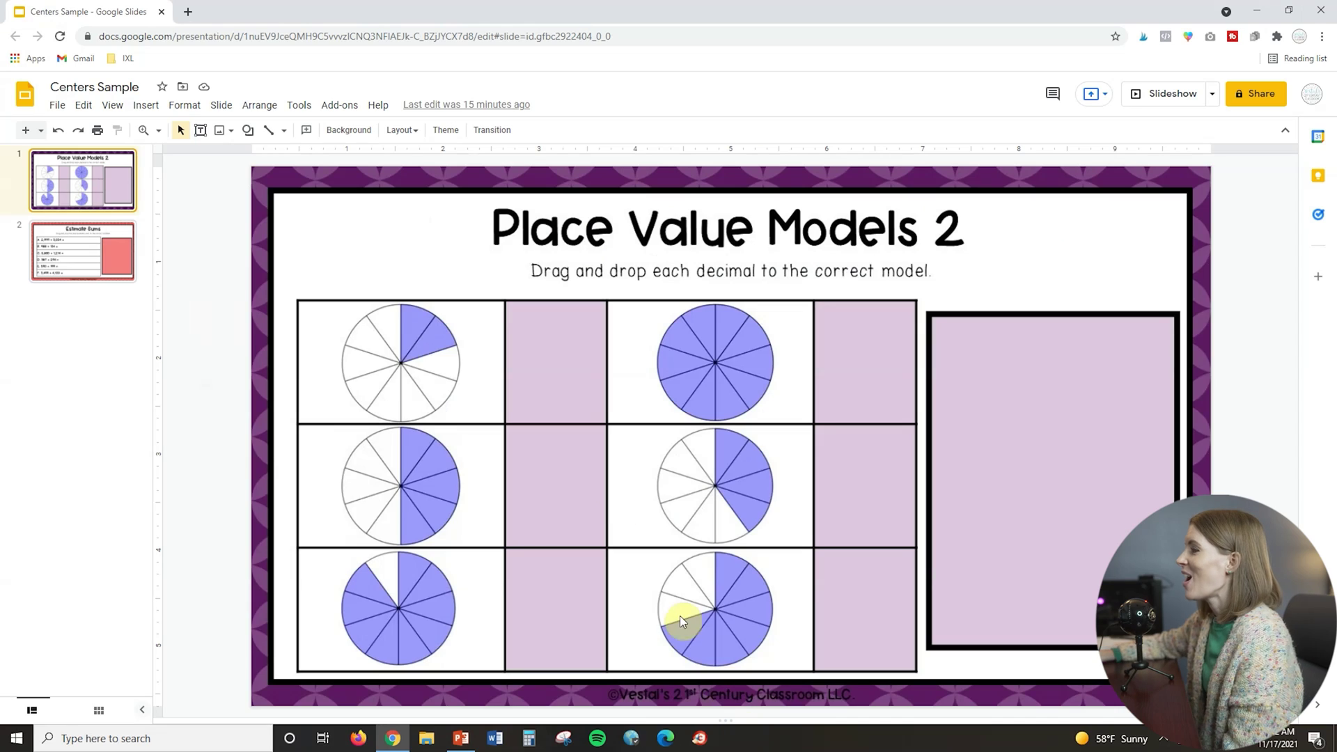
click(116, 248)
click(115, 193)
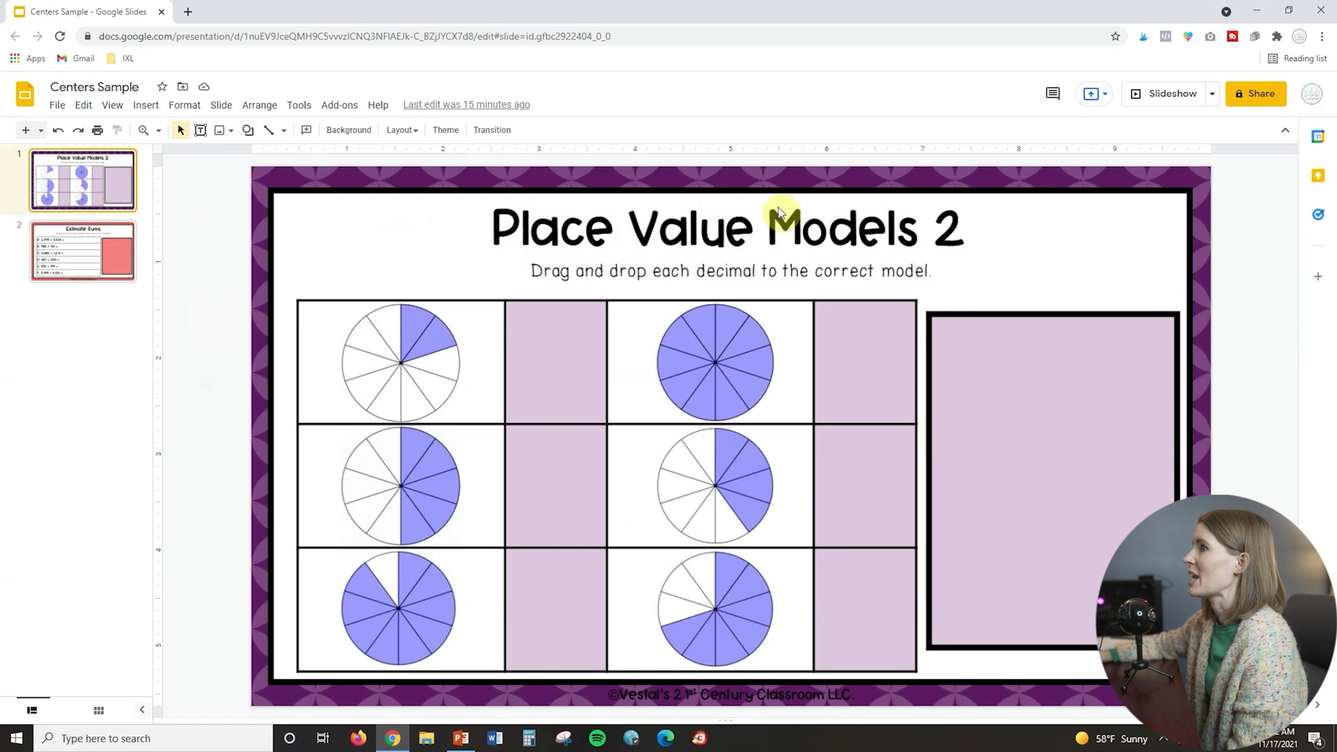
drag(320, 300, 495, 457)
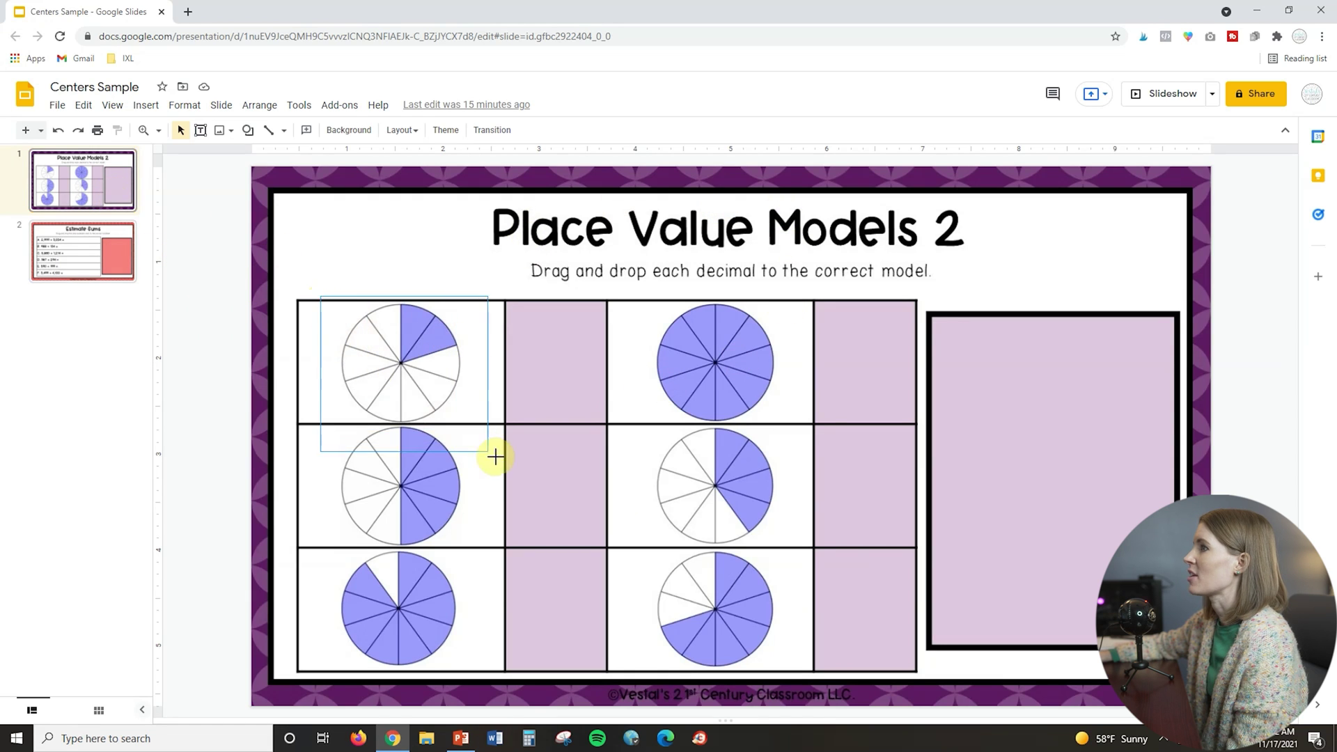
drag(1009, 228, 1091, 315)
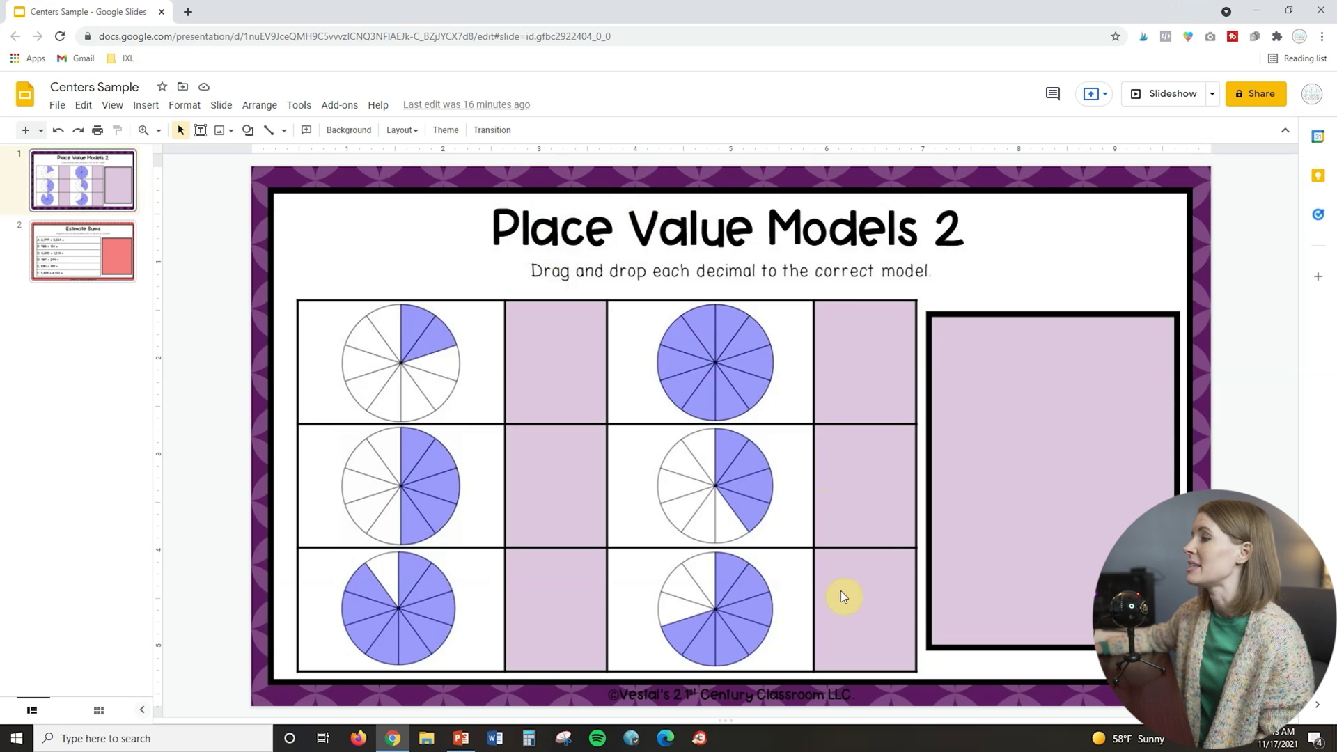
click(462, 741)
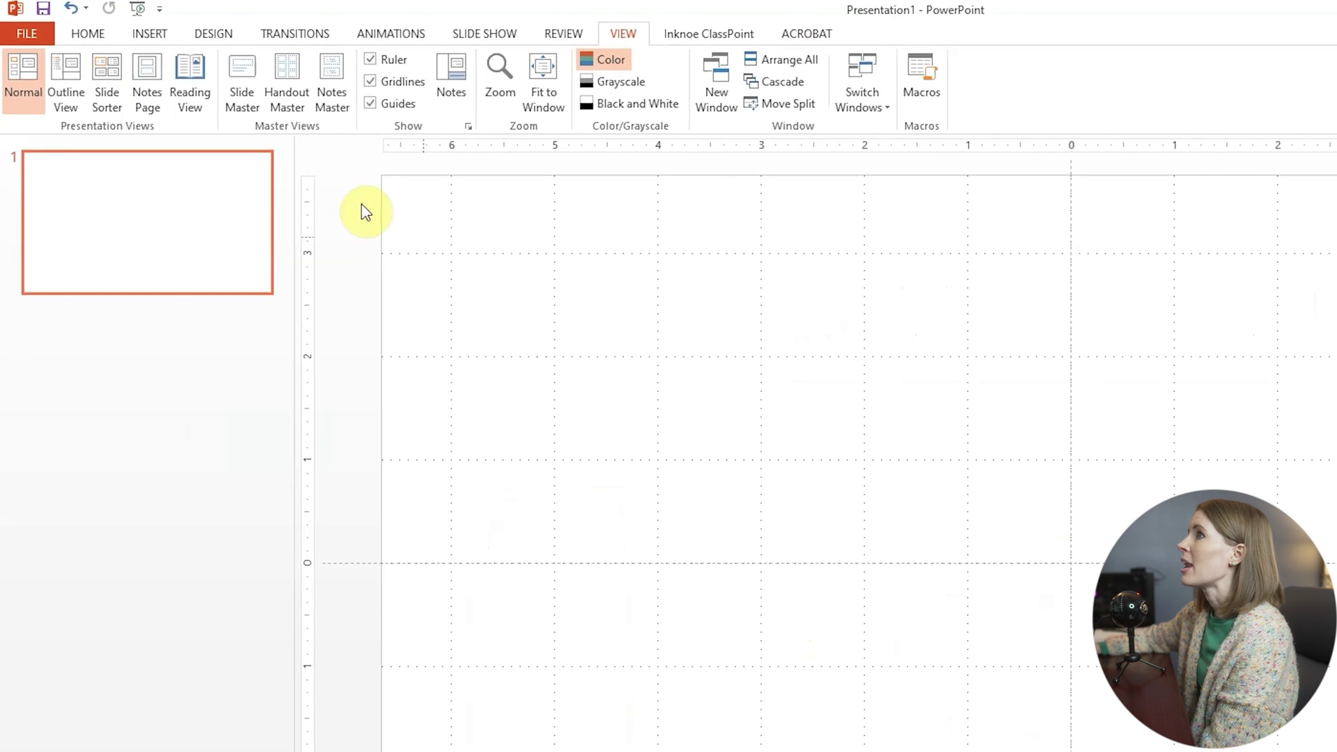
- Draw a centre-aligned text box near the slide's top left containing 0.4
click(161, 36)
click(778, 84)
drag(486, 252, 659, 307)
click(569, 105)
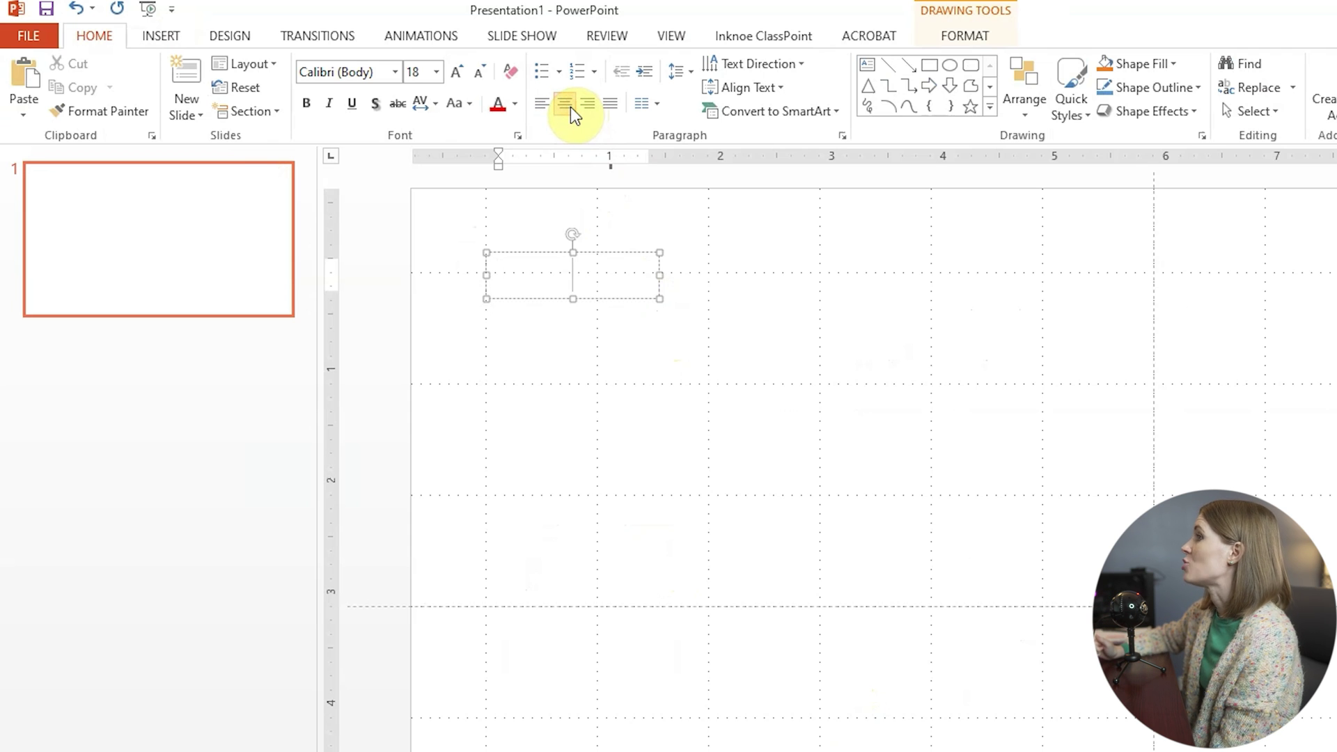
text(0.4)
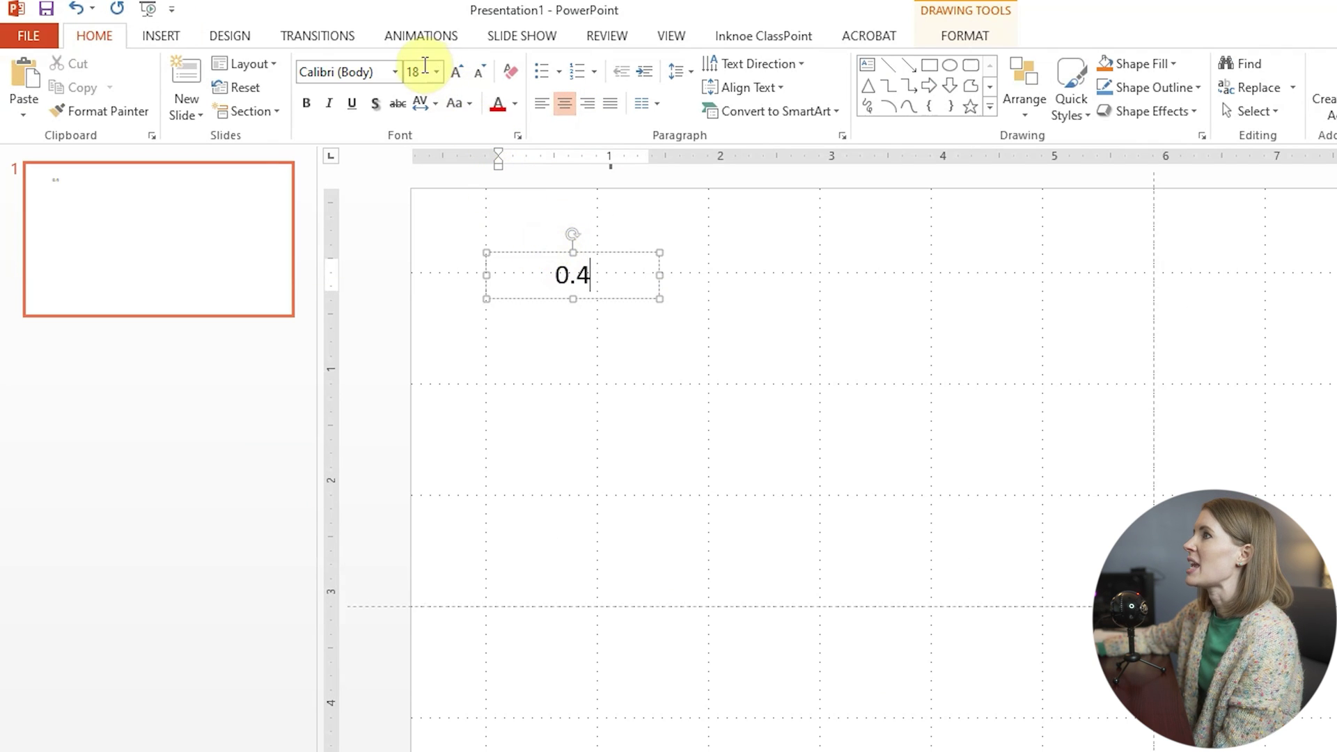
click(596, 299)
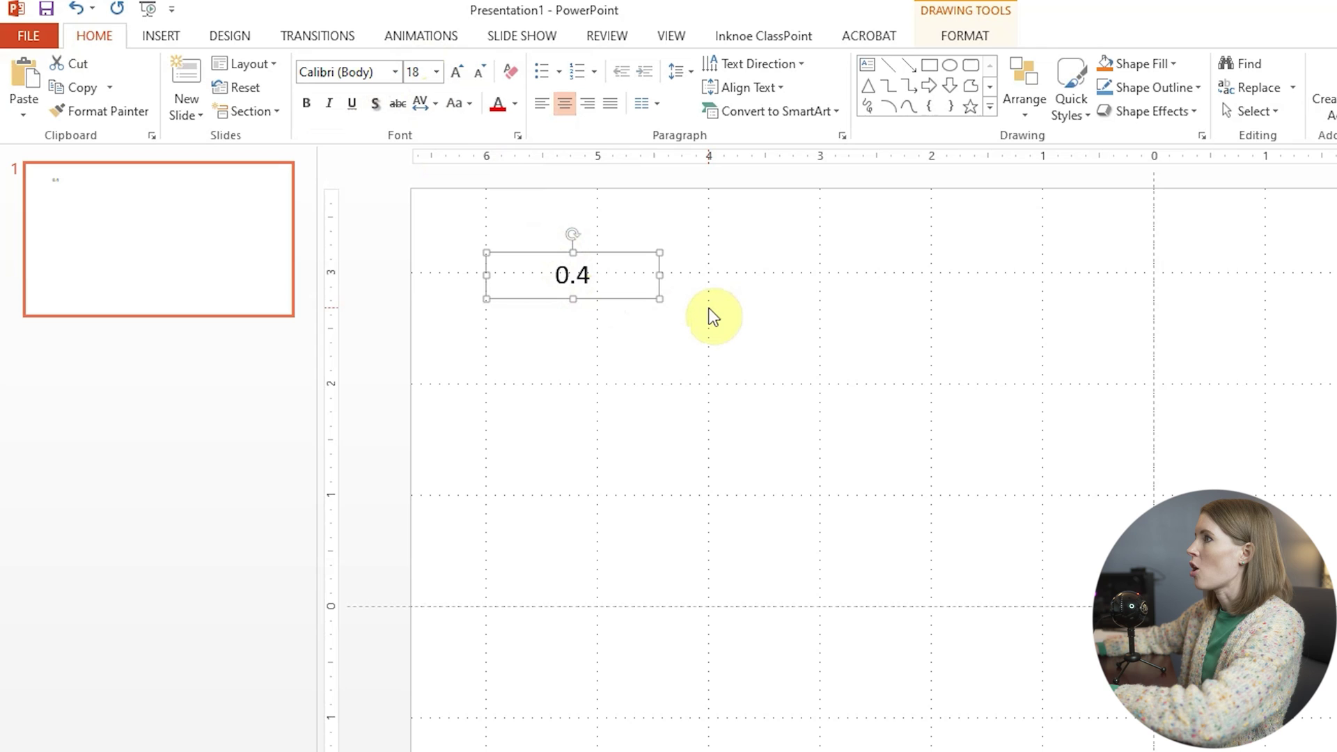
- Paste a copy of the 0.4 box just below it and change it to 0.2
key(ctrl+c)
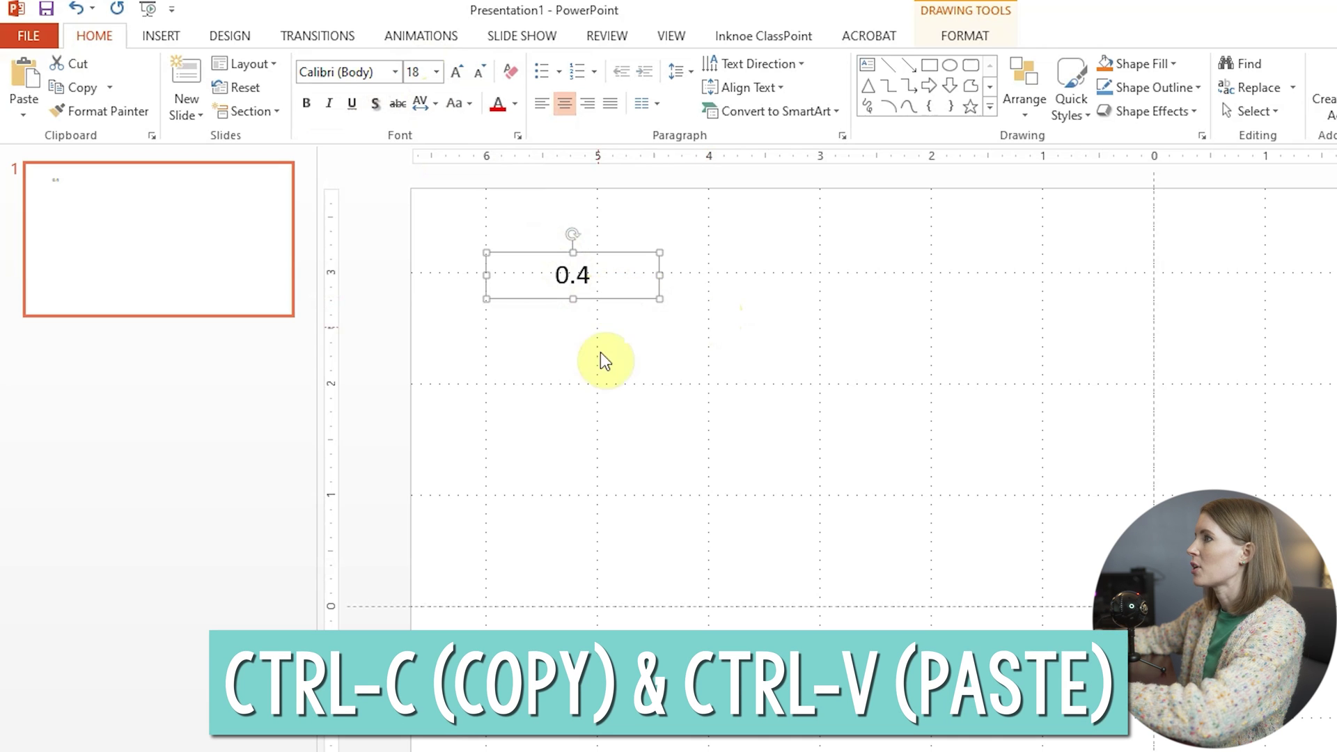
click(613, 356)
key(ctrl+v)
drag(629, 319, 612, 348)
click(588, 320)
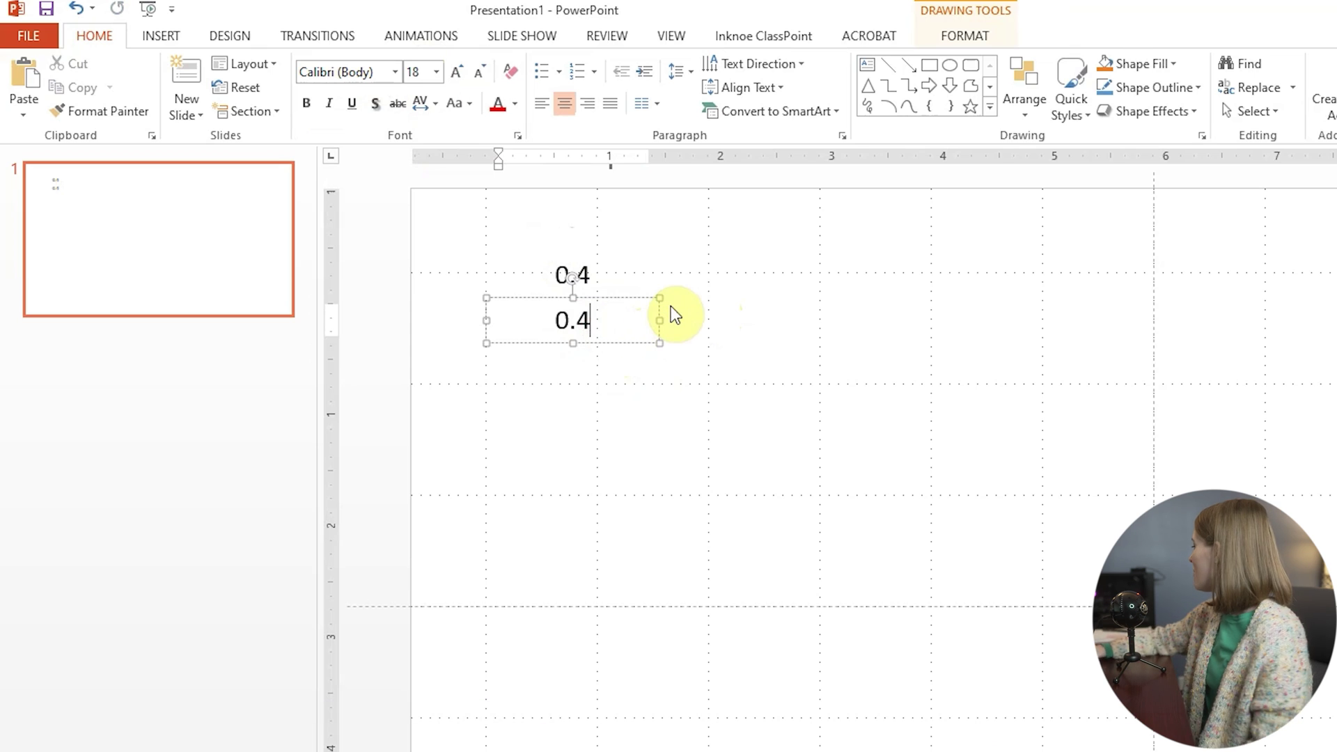
key(BackSpace)
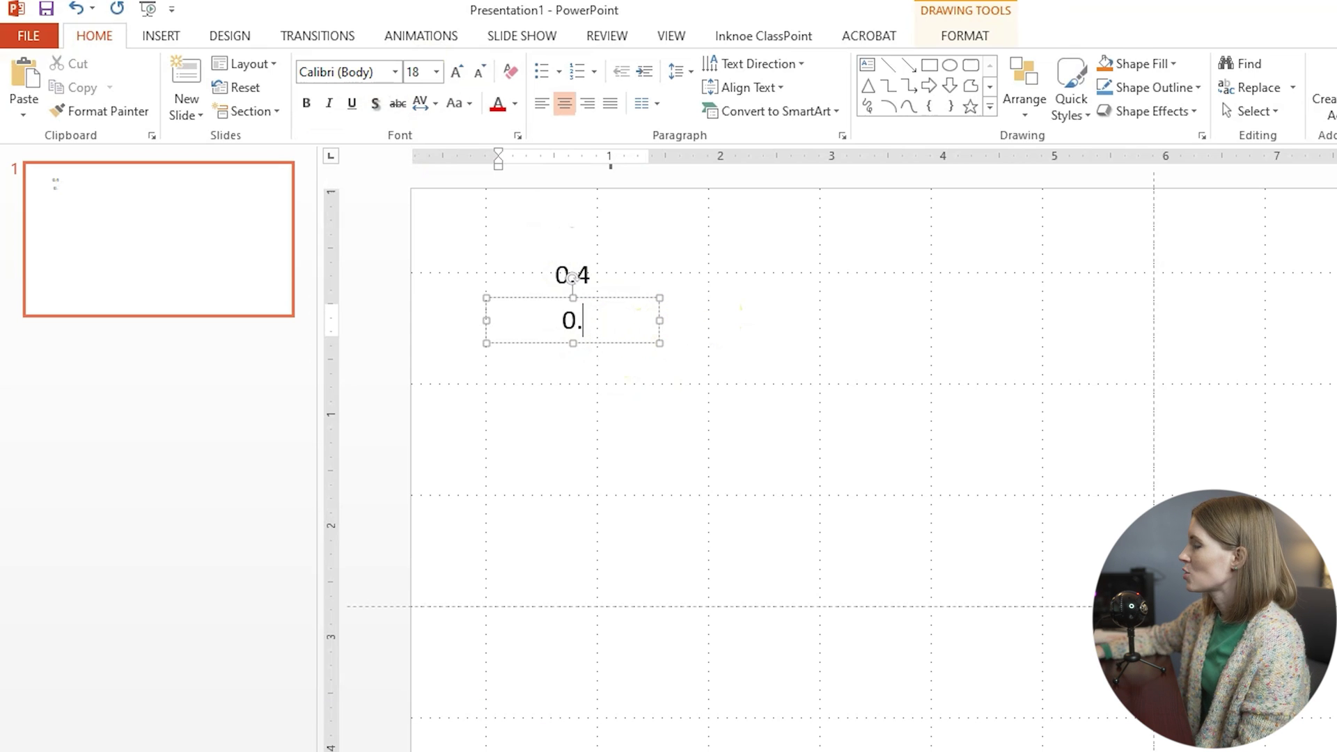
drag(612, 343, 616, 358)
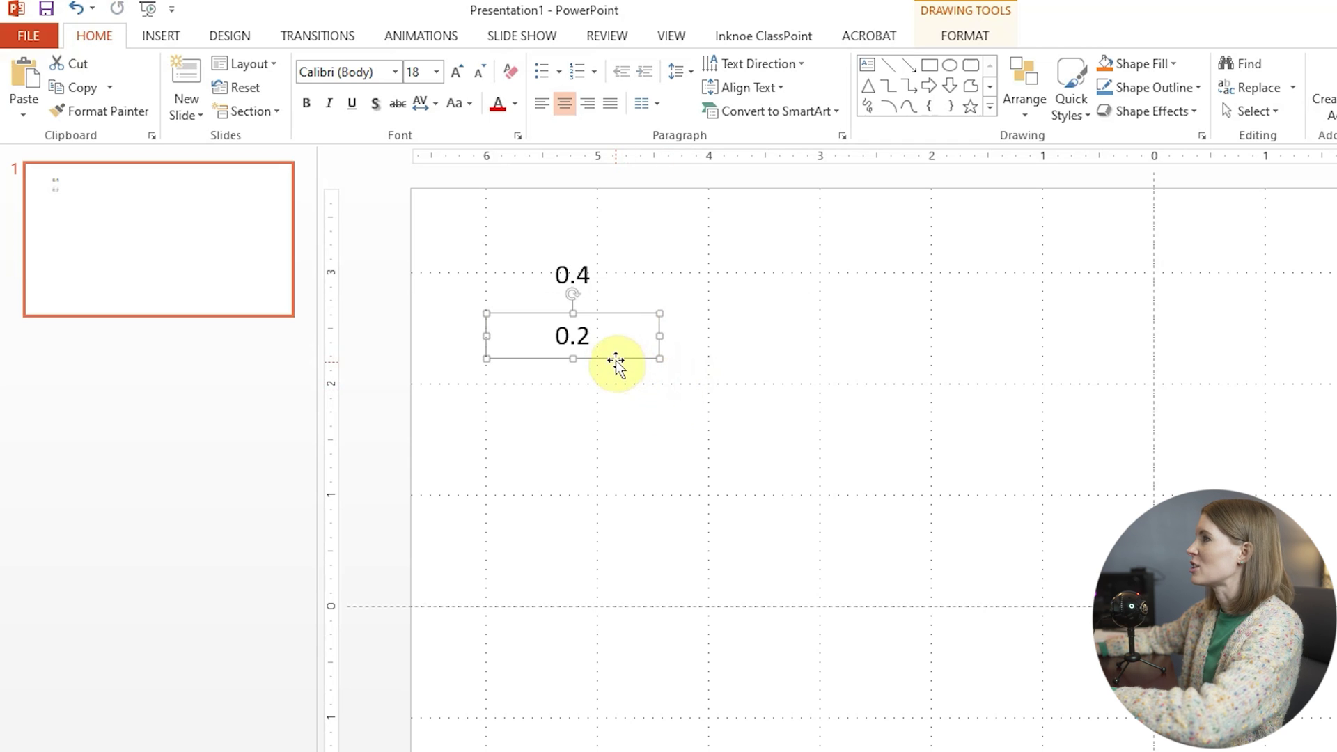
- Duplicate the 0.2 box to fill the rest of the column below it
drag(622, 369, 598, 465)
key(ctrl+v)
key(ctrl+v)
key(ctrl+v)
drag(639, 395, 605, 529)
drag(614, 376, 596, 575)
- Retype the lower copies as 1.0, 0.9, 0.7 and 0.5
click(597, 395)
key(BackSpace)
key(BackSpace)
key(BackSpace)
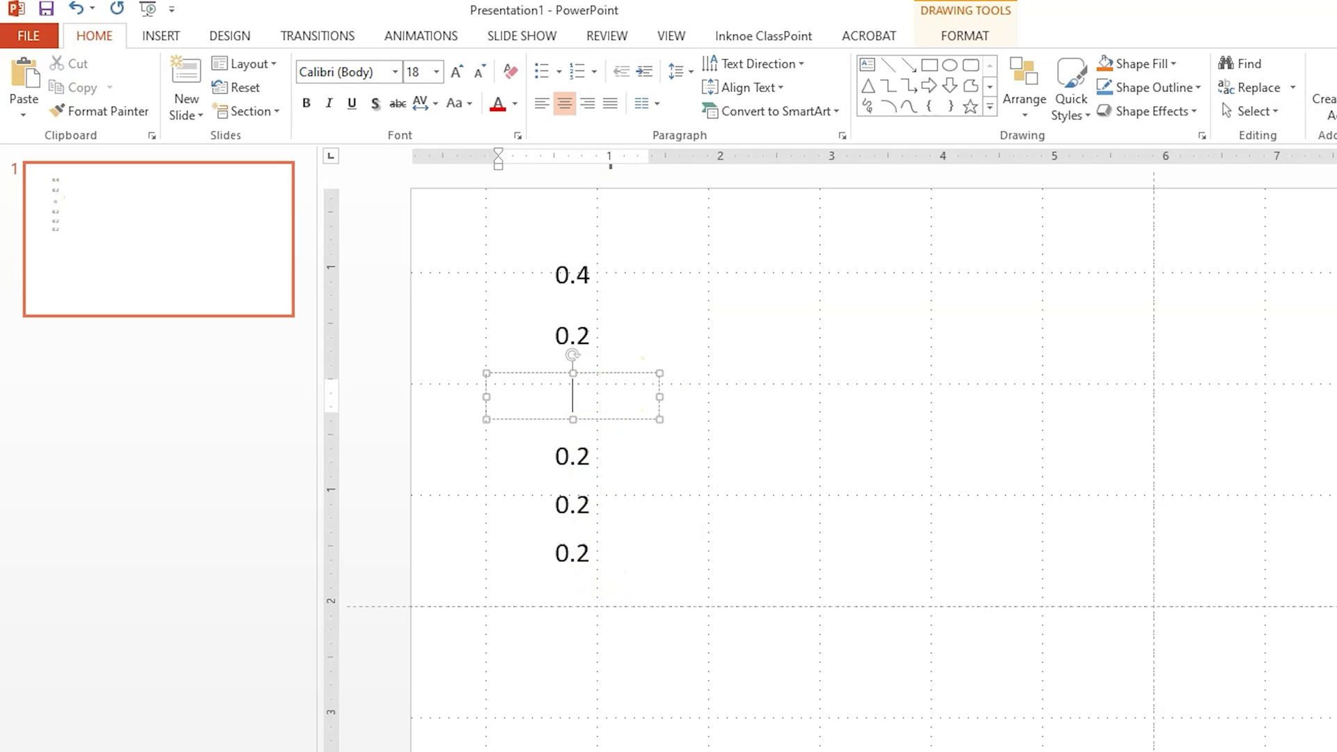
click(587, 457)
key(BackSpace)
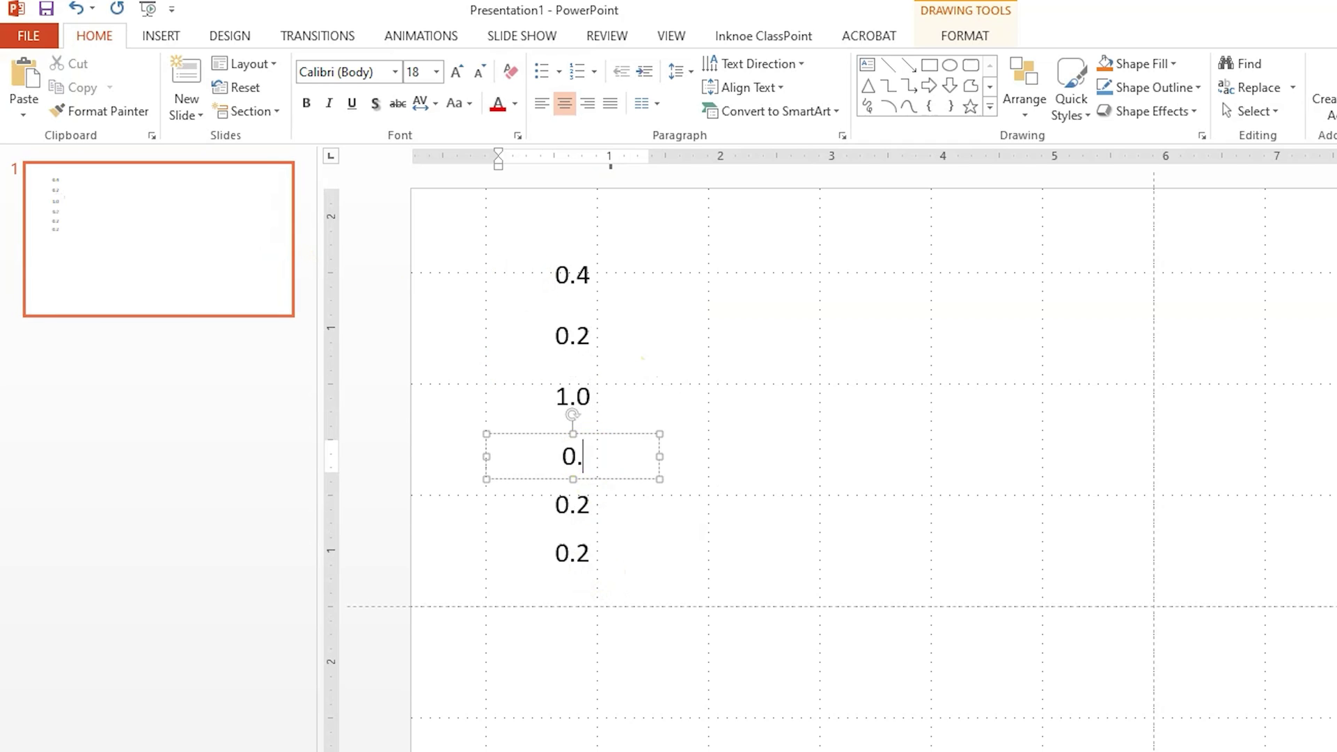
text(9)
click(591, 508)
key(BackSpace)
text(7)
click(624, 554)
key(BackSpace)
text(5)
ctrl+click(598, 498)
click(717, 474)
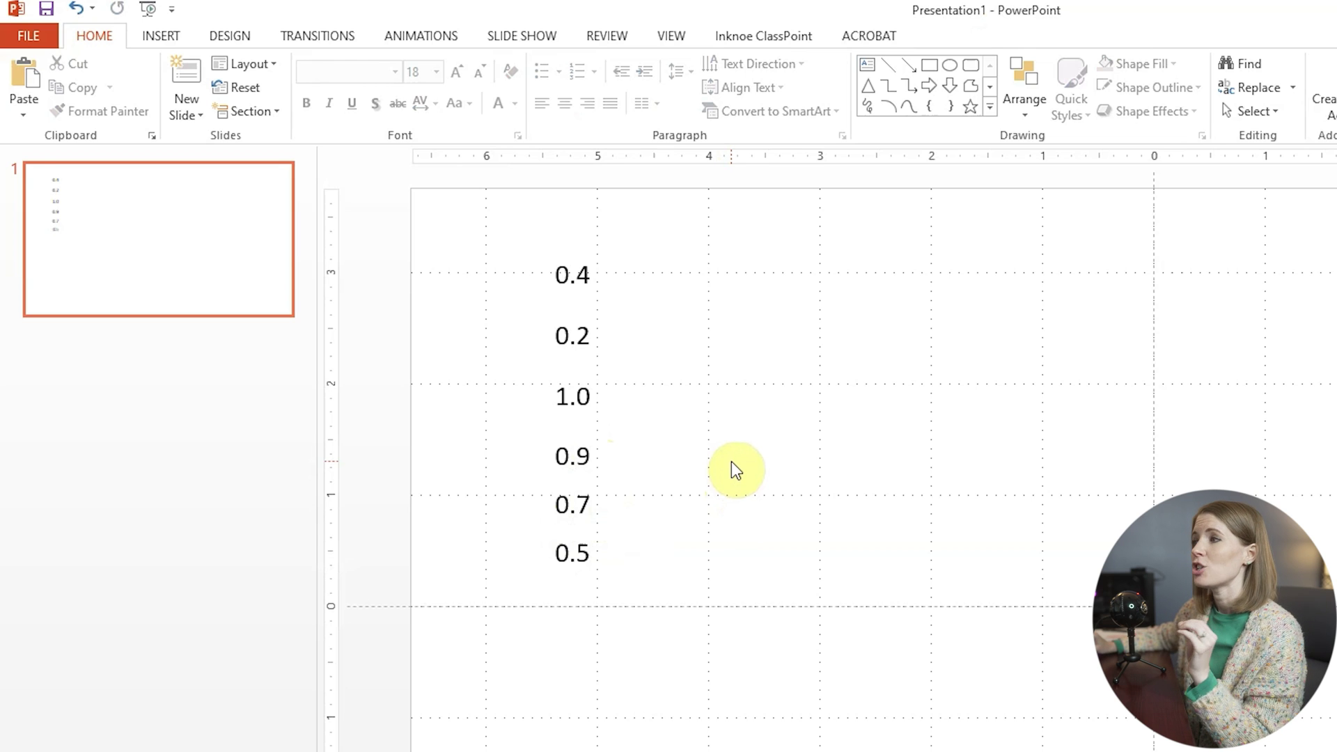
- Select all six decimal boxes and narrow them together
click(598, 281)
shift+click(600, 341)
shift+click(602, 405)
shift+click(600, 455)
shift+click(600, 503)
shift+click(600, 552)
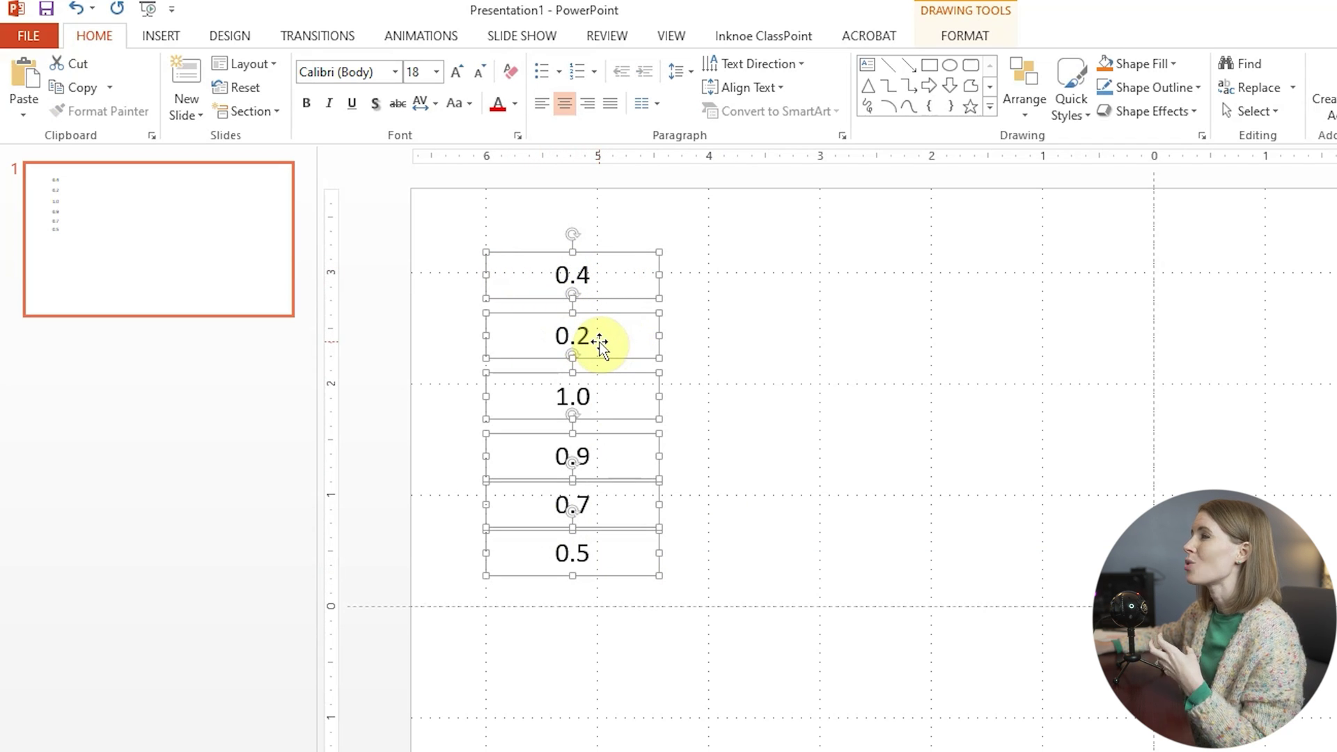
drag(660, 337, 586, 339)
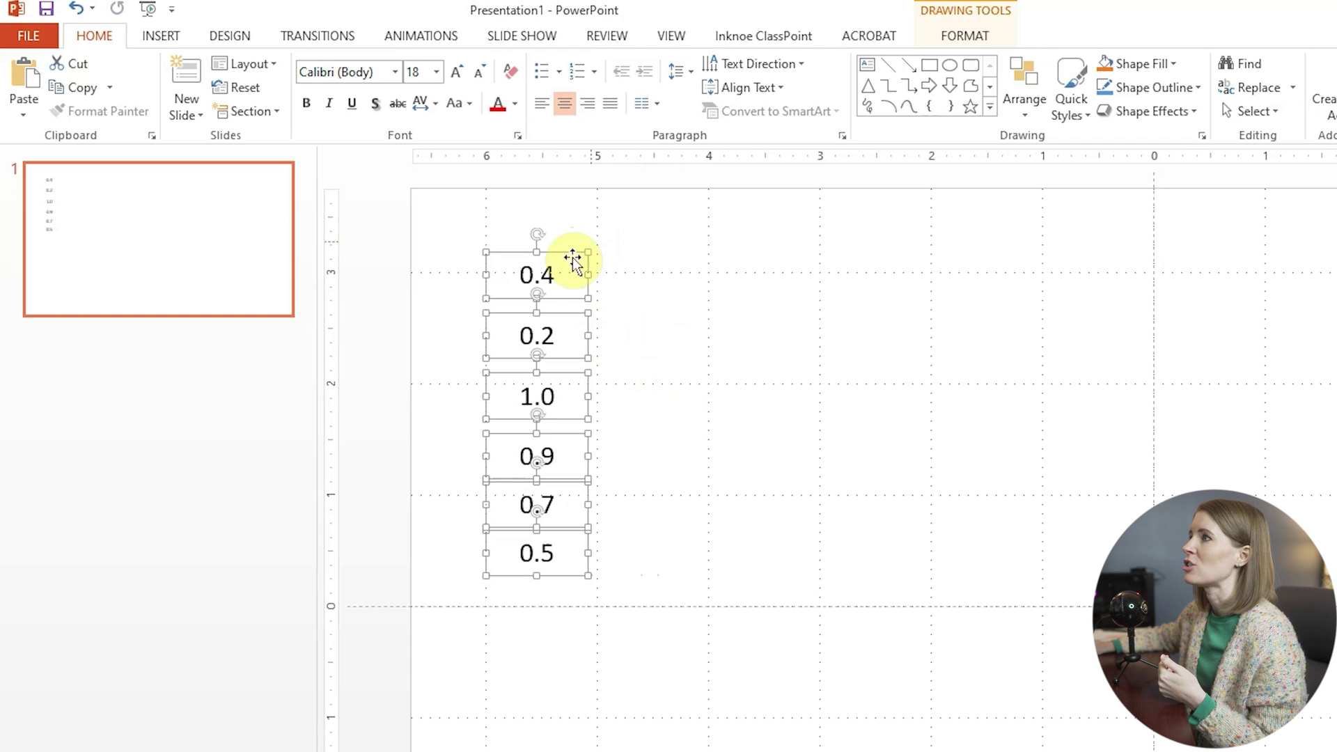
- Give the six boxes a black 3 pt outline
click(1188, 96)
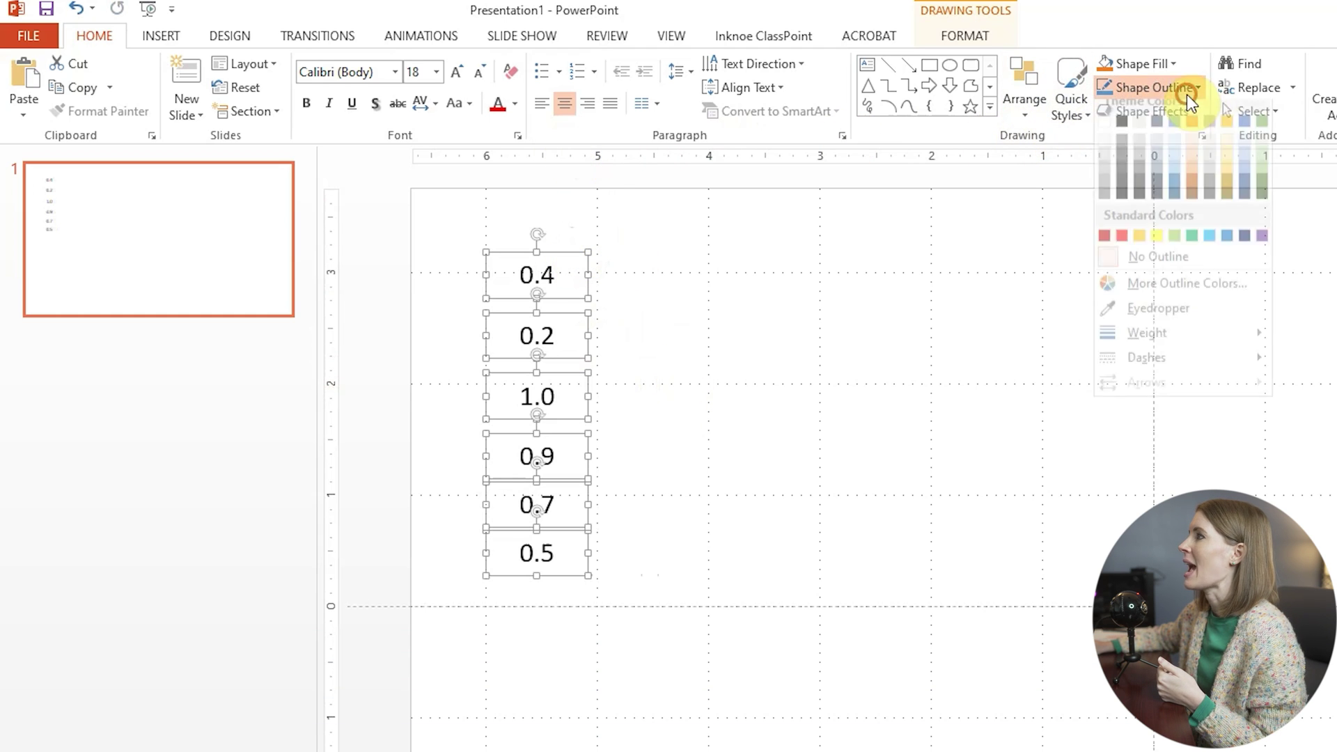
click(1125, 136)
click(1154, 95)
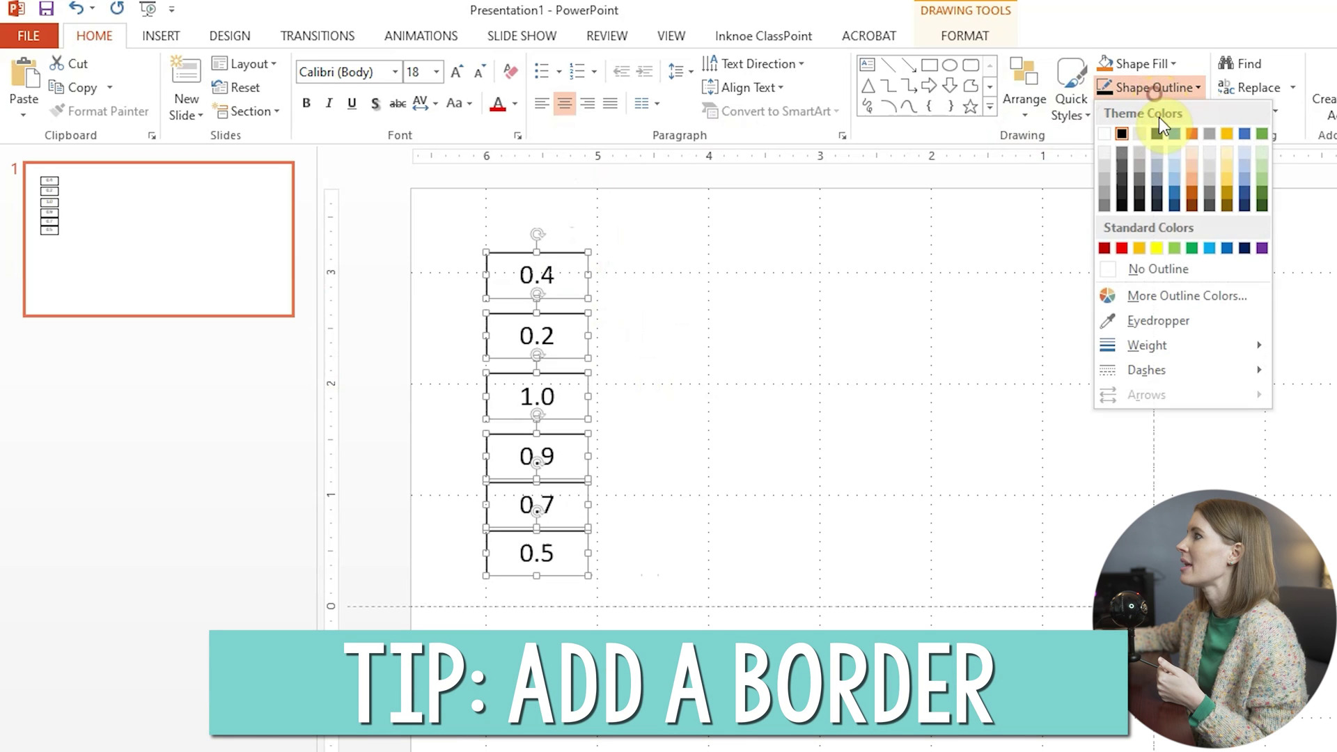
mouse_move(1223, 346)
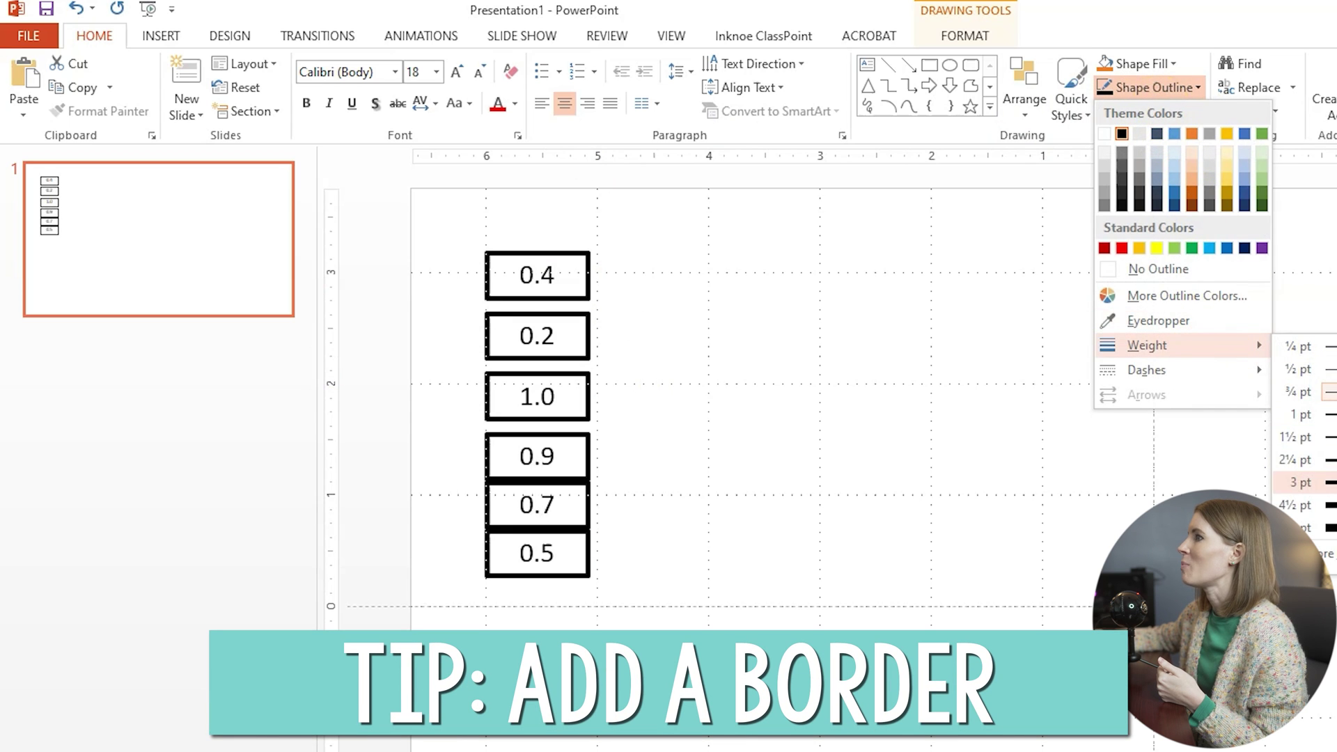
click(1294, 460)
click(759, 532)
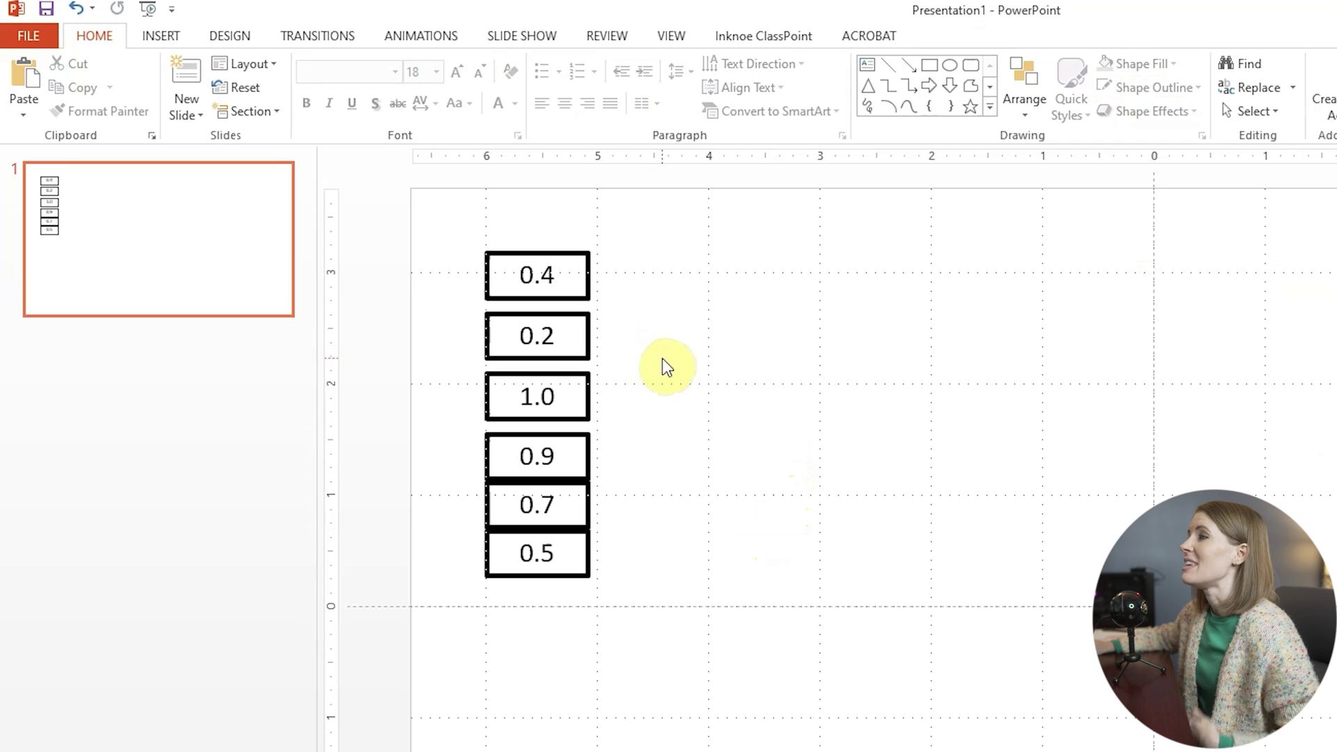
right_click(572, 296)
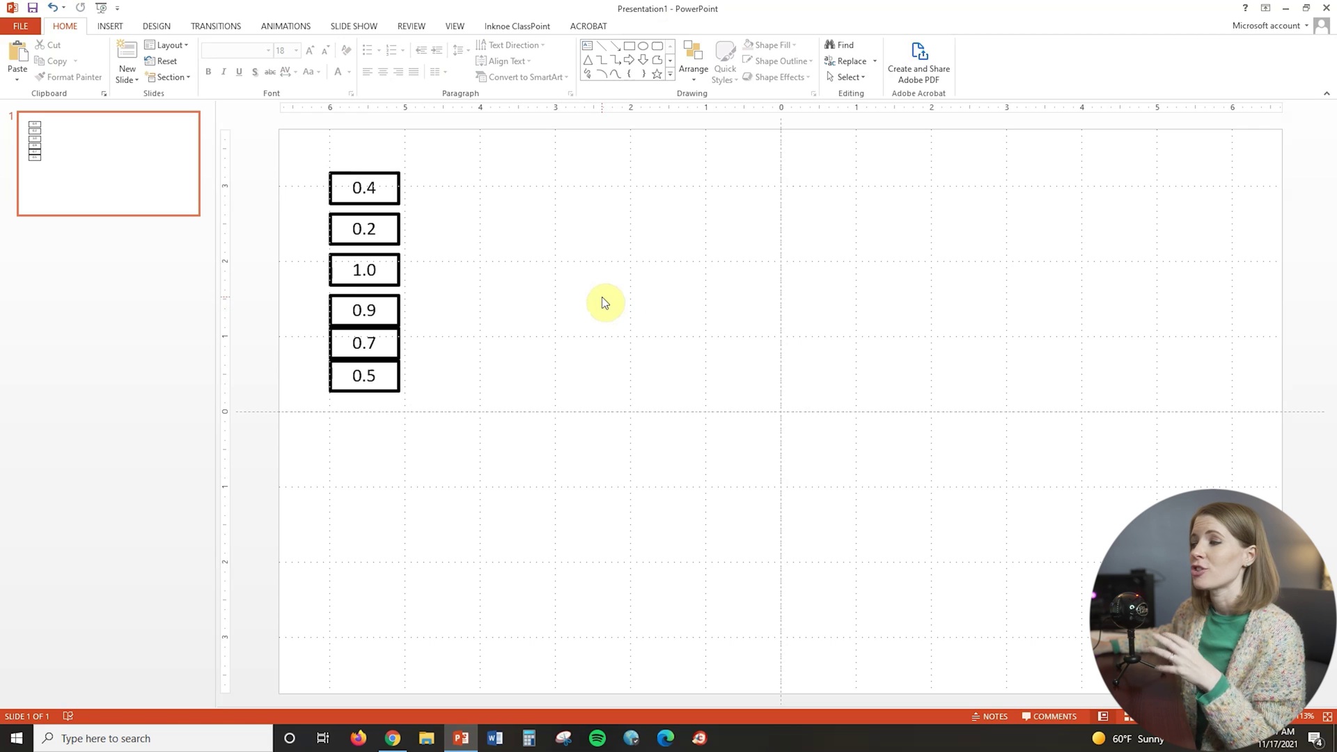
- Bring up the Google Slides deck and paste the six decimal tiles onto Place Value Models 2
click(392, 738)
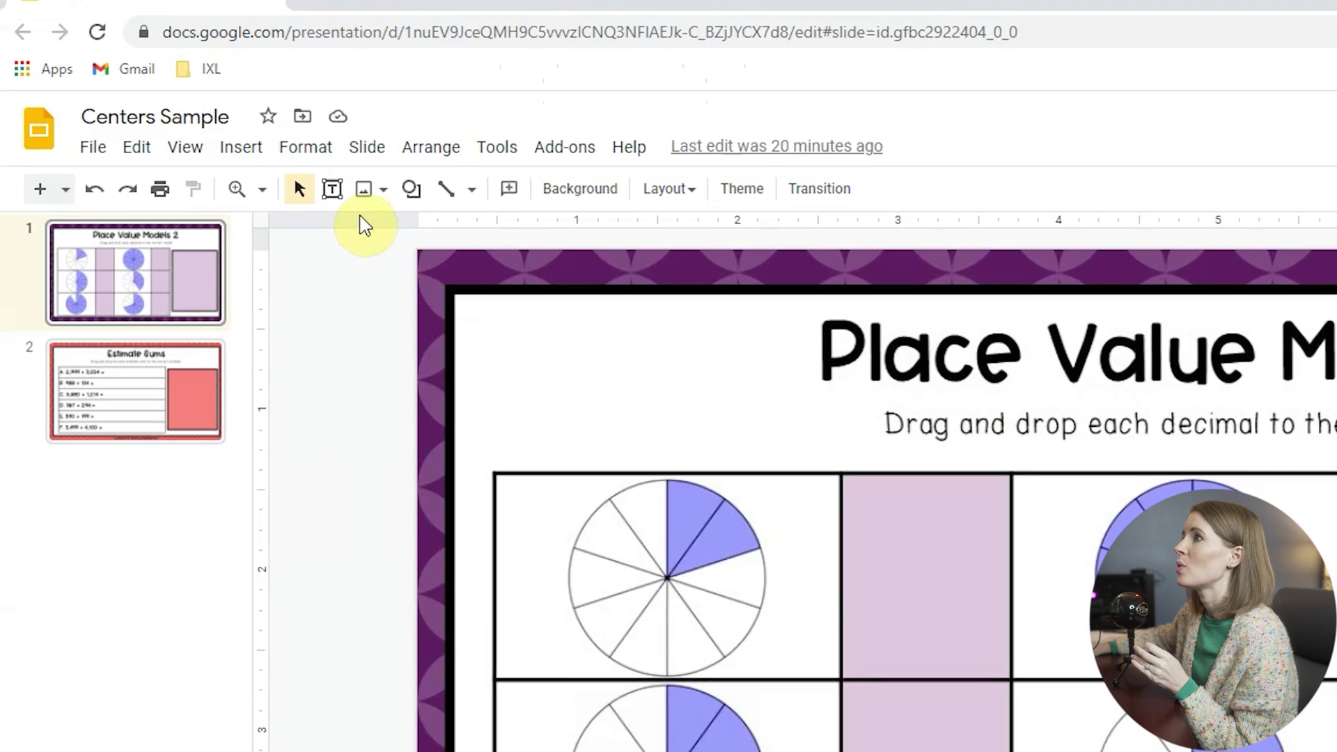
click(382, 199)
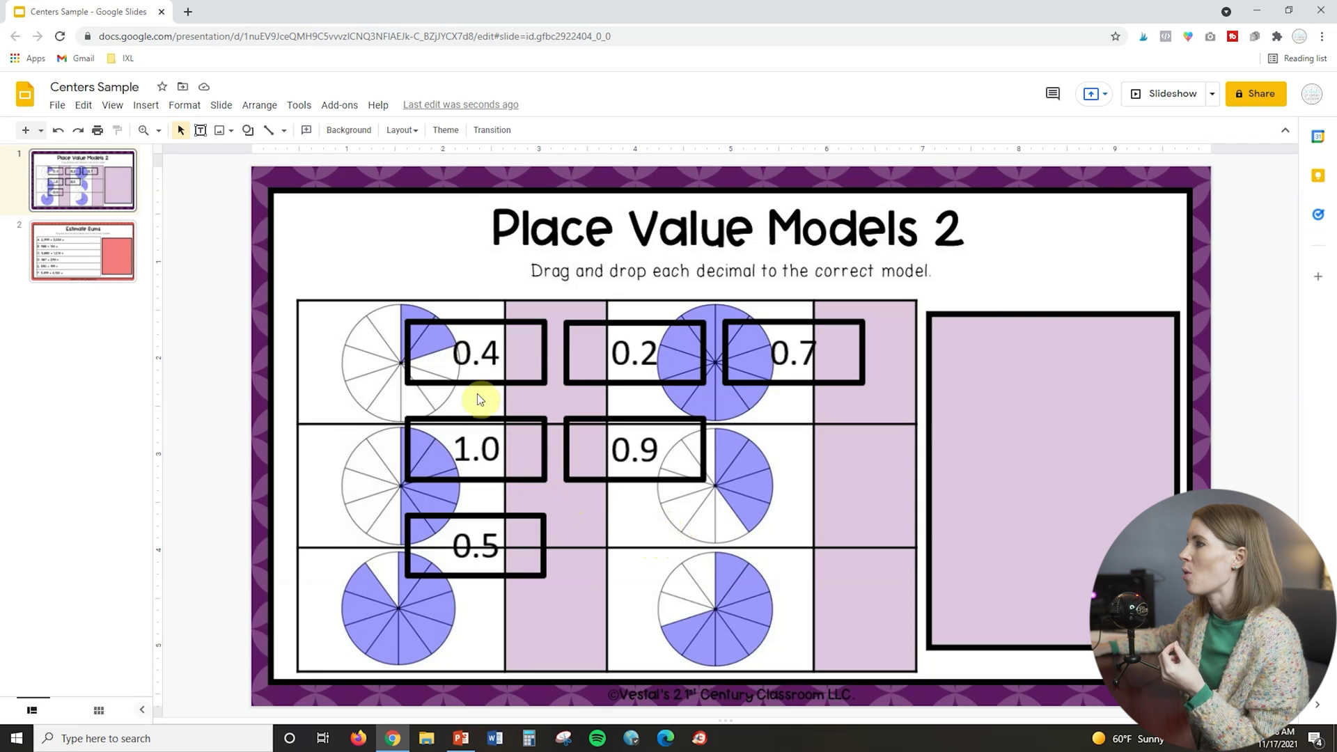
click(475, 356)
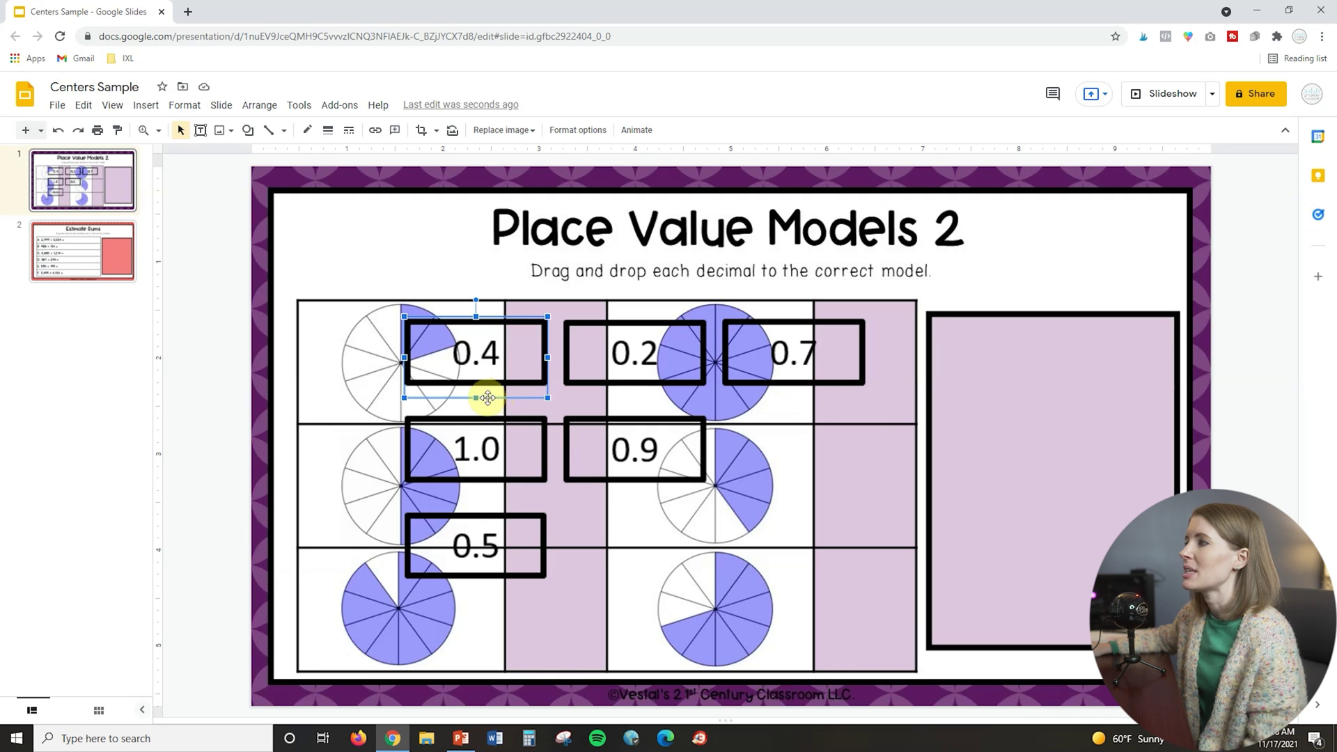
- Crop the blank space off the top and bottom of the 0.4 tile
double_click(487, 355)
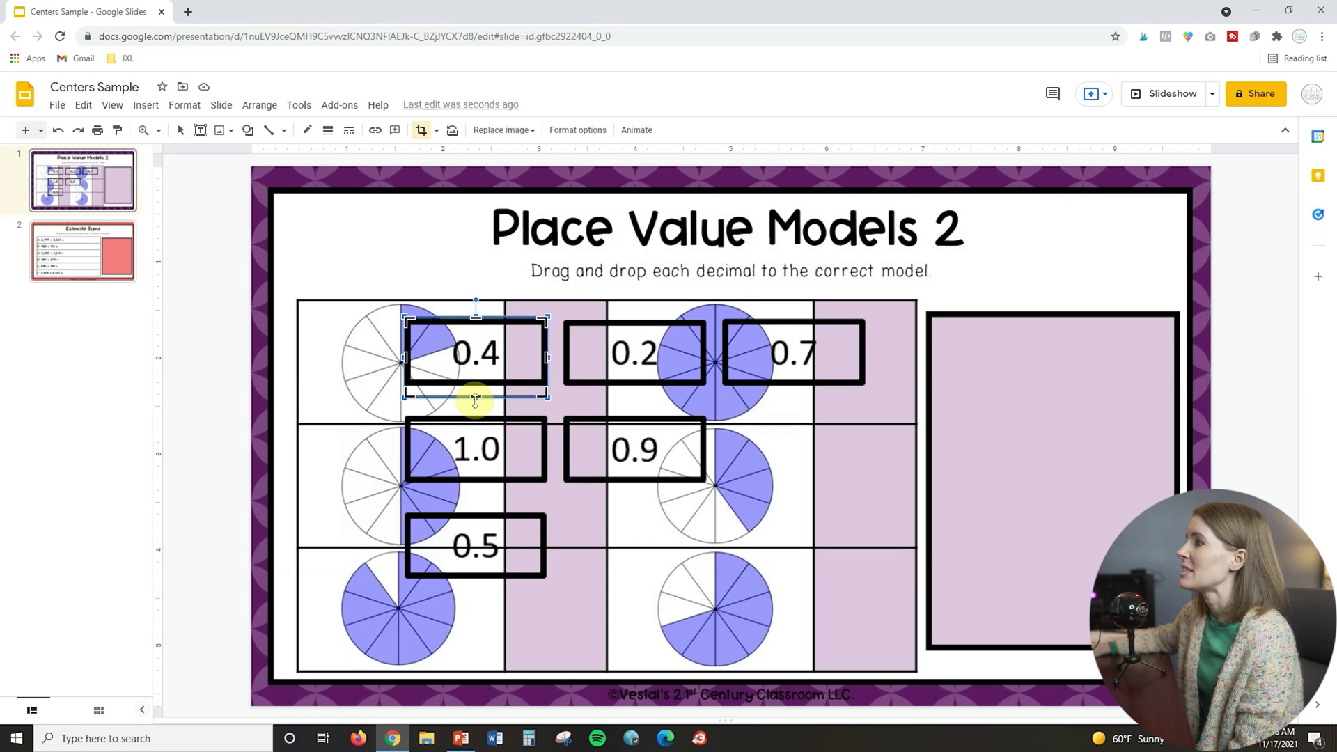
drag(476, 396, 475, 384)
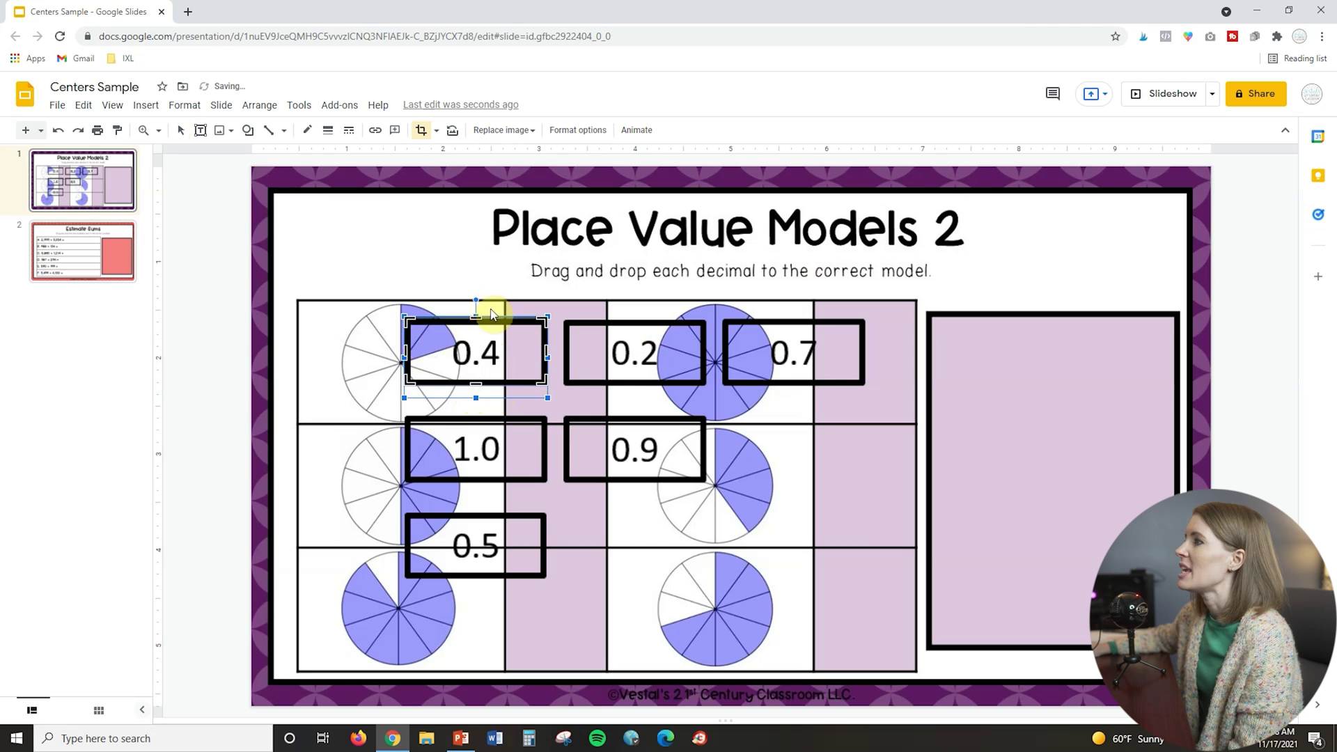
drag(475, 315, 476, 317)
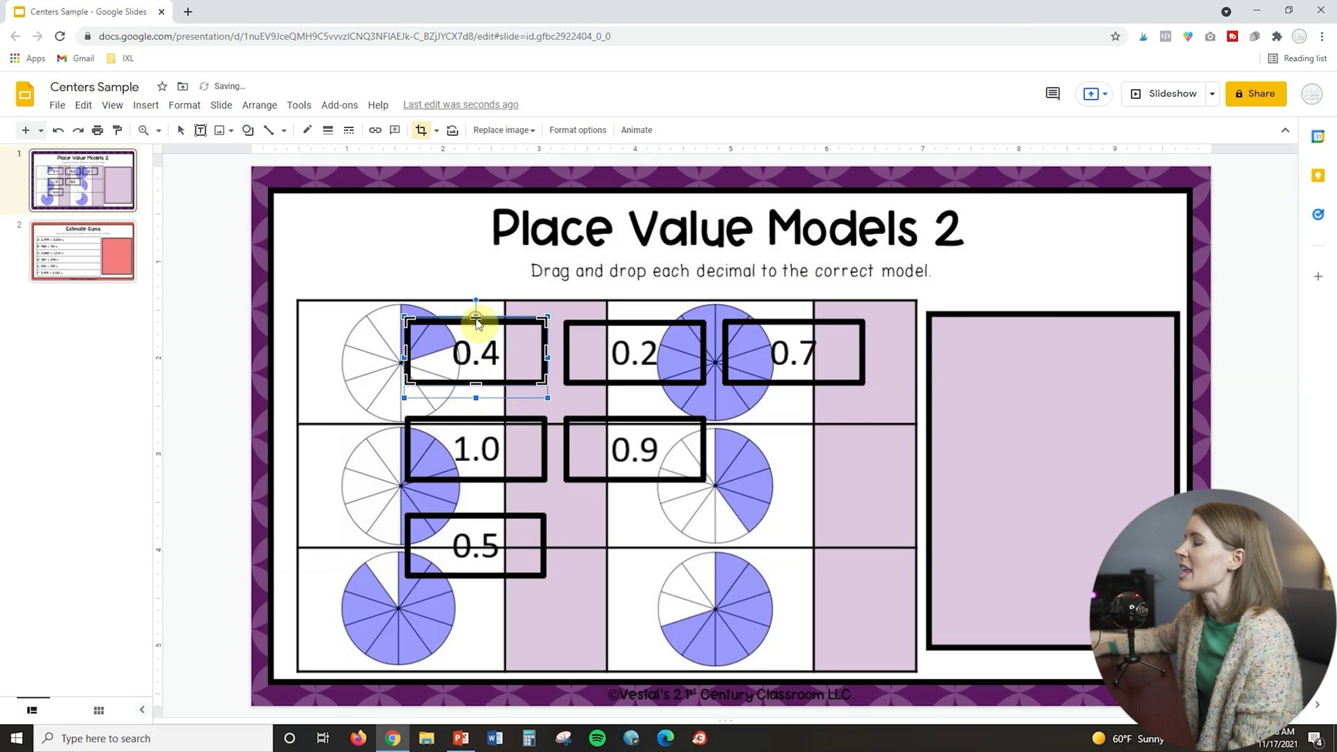
click(463, 357)
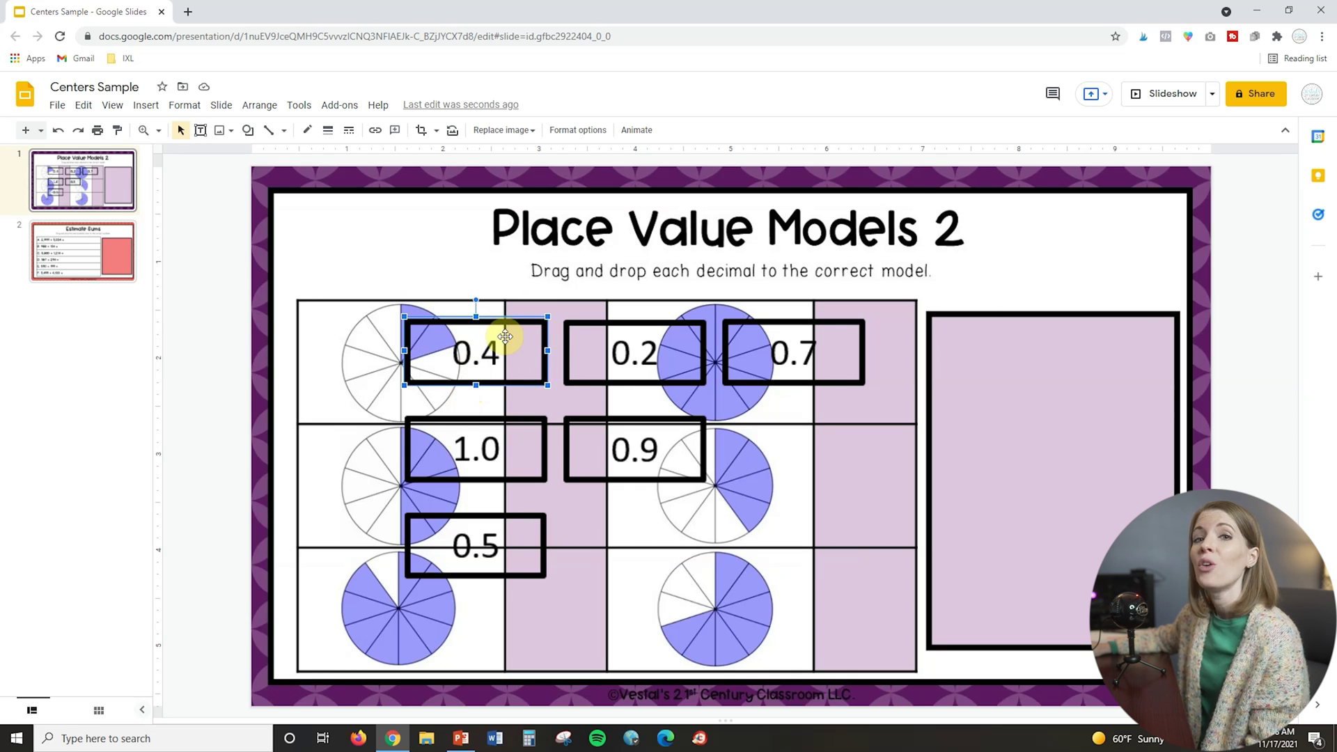
- Crop the 0.2, 0.7, 1.0, 0.9 and 0.5 tiles the same way
double_click(666, 348)
double_click(794, 385)
double_click(477, 447)
double_click(627, 462)
double_click(478, 546)
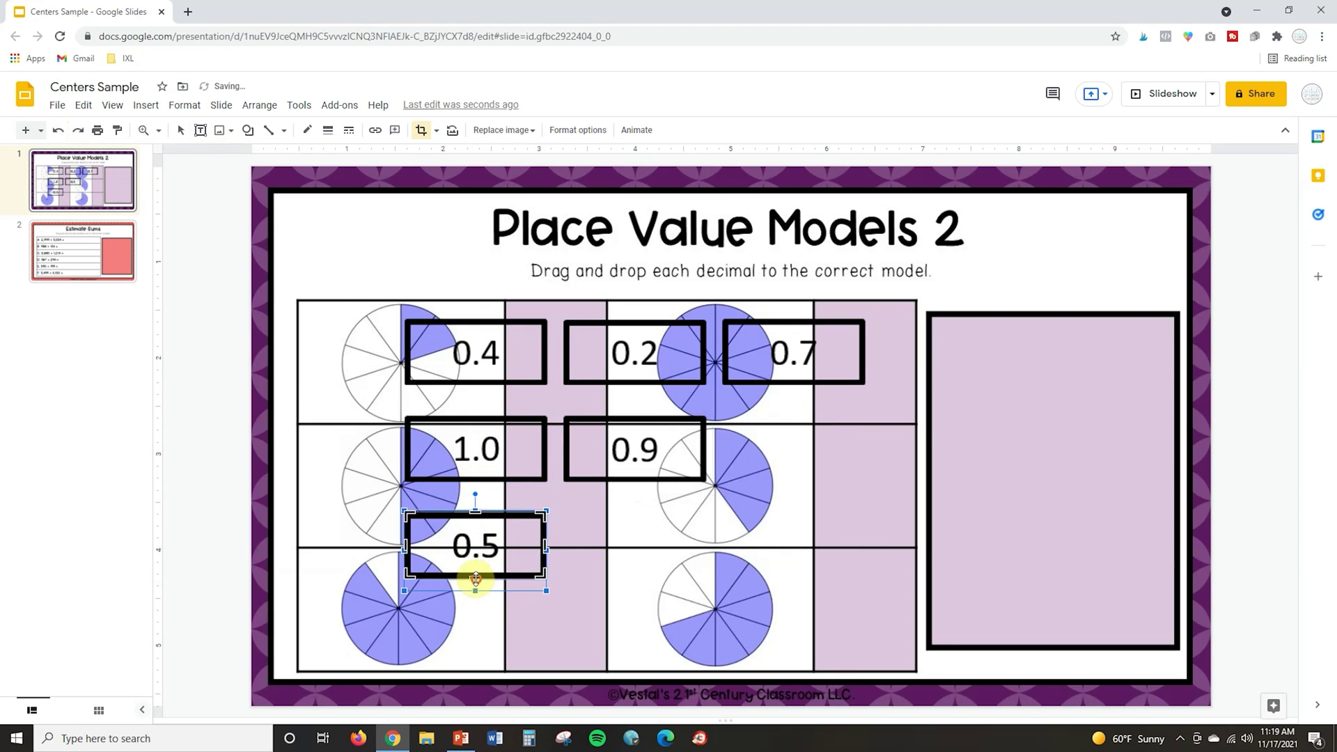
key(Return)
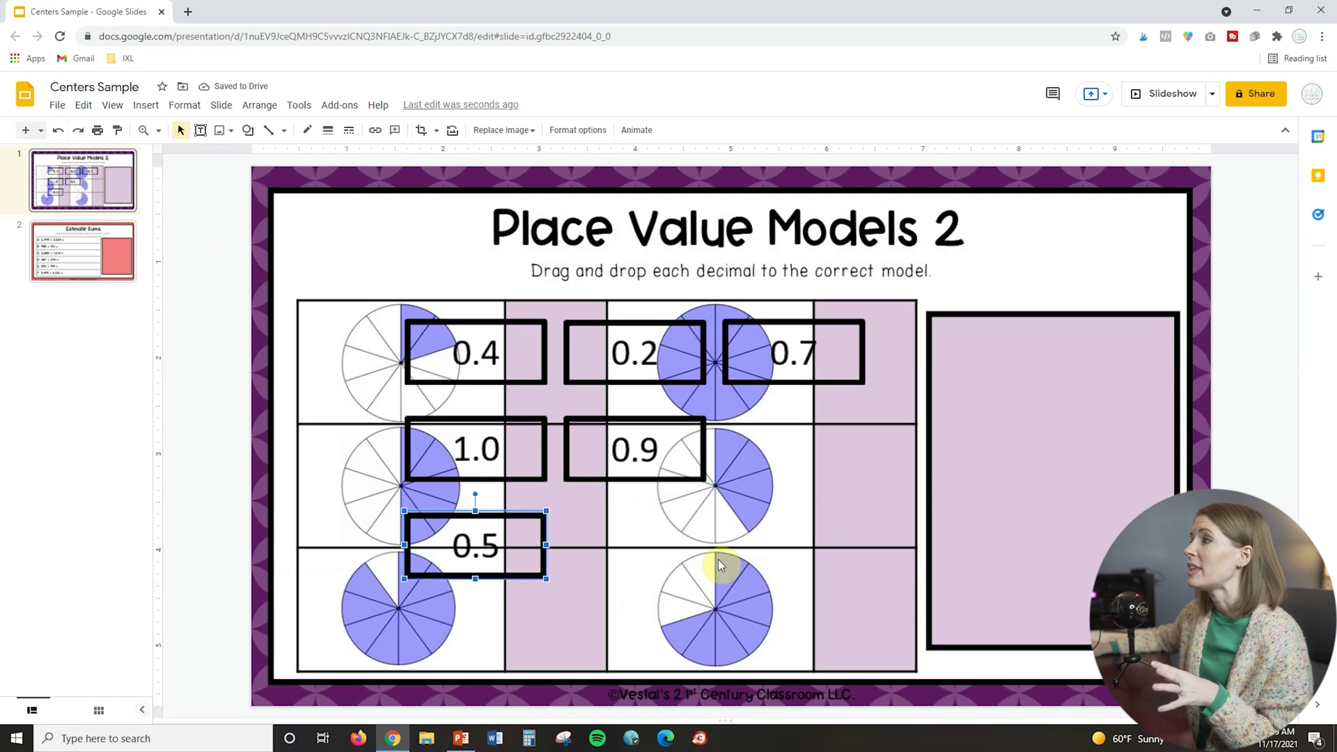
- Select all six decimal tiles and shrink them together near the side panel
drag(802, 348, 843, 351)
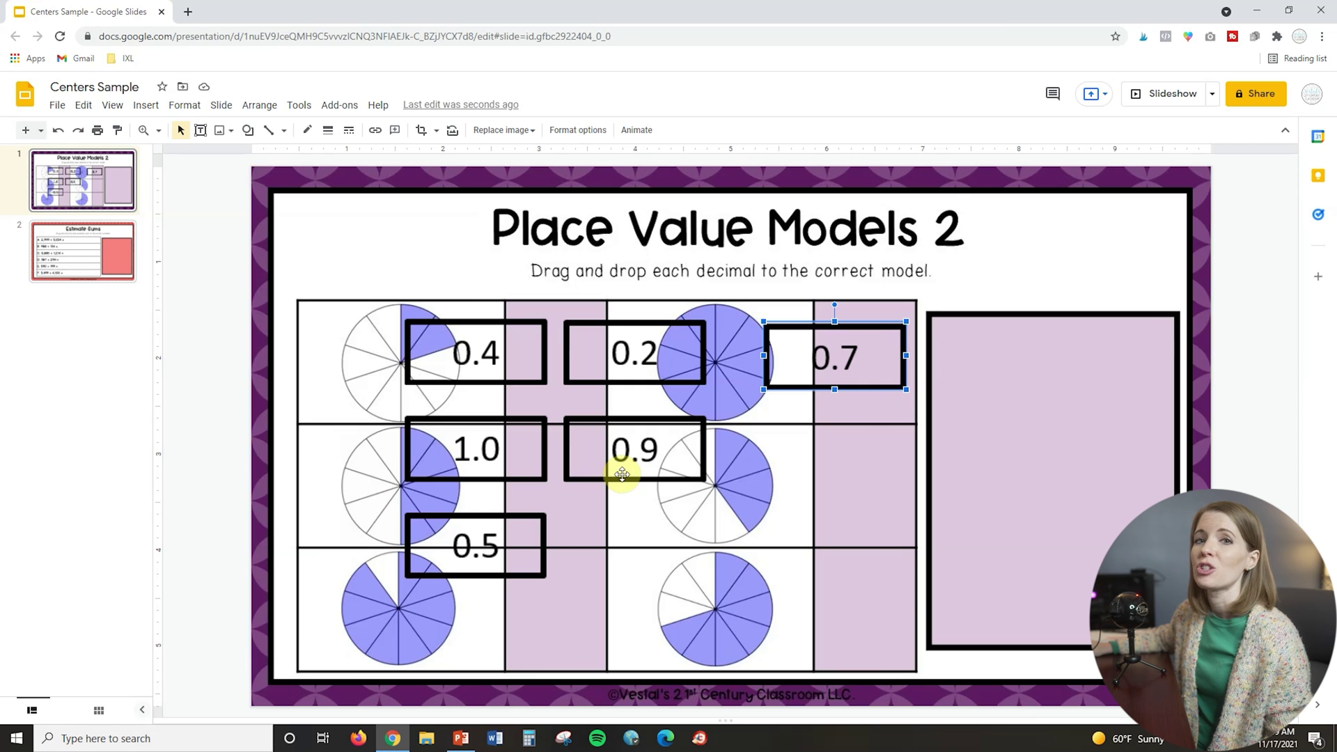
drag(356, 282, 926, 627)
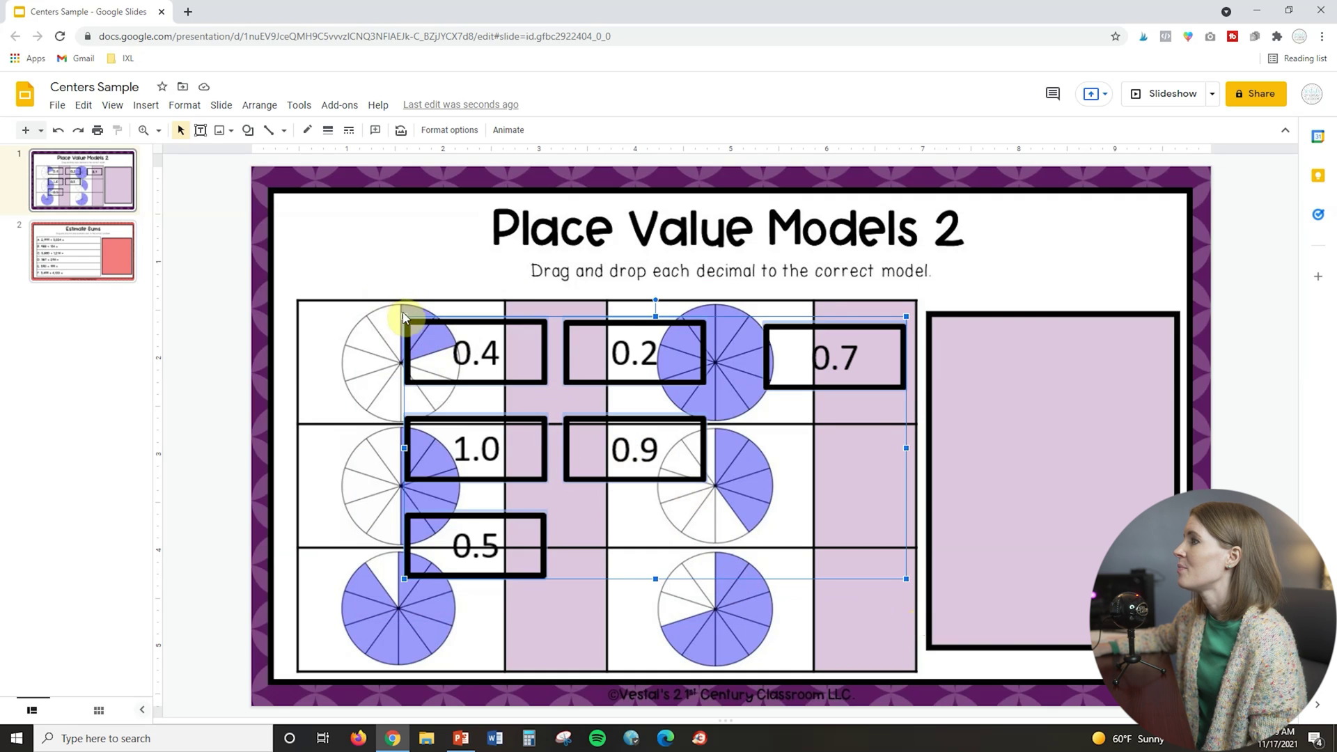
drag(403, 315, 557, 408)
drag(863, 433, 872, 376)
drag(566, 351, 585, 375)
drag(889, 404, 879, 360)
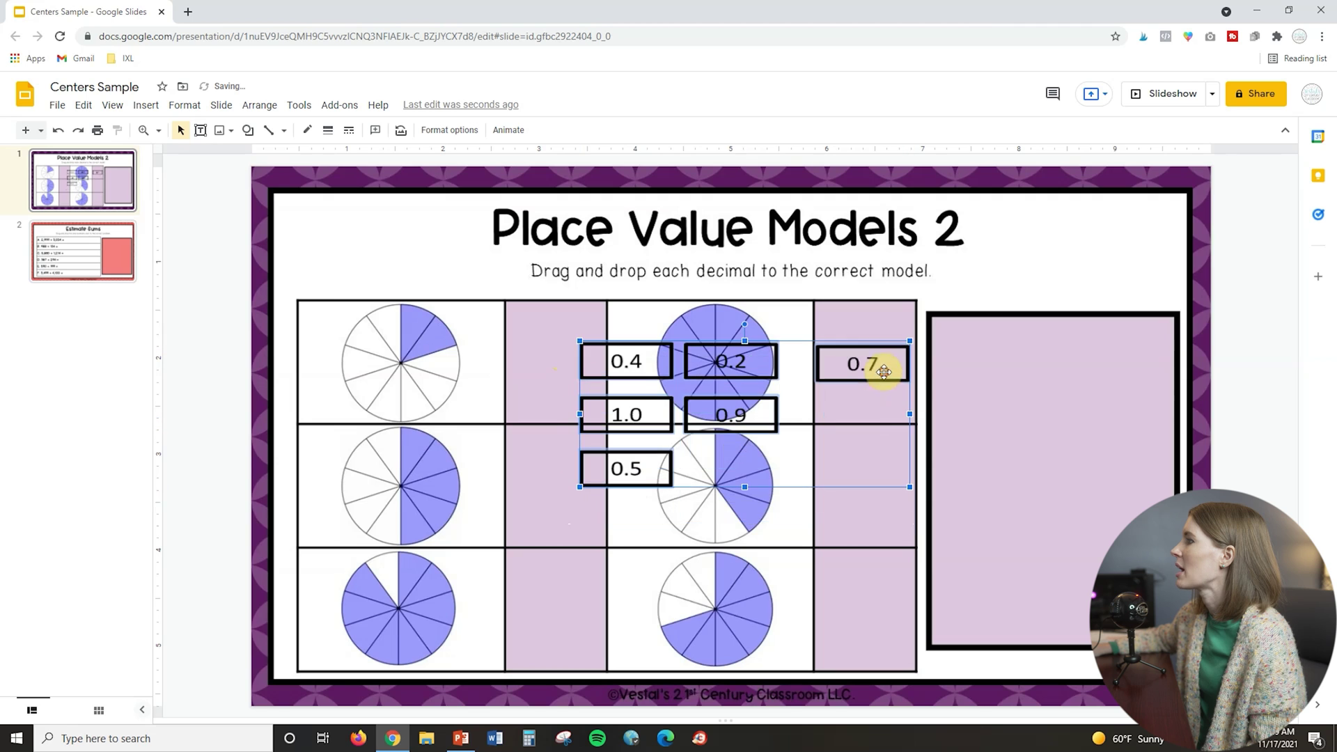
click(954, 473)
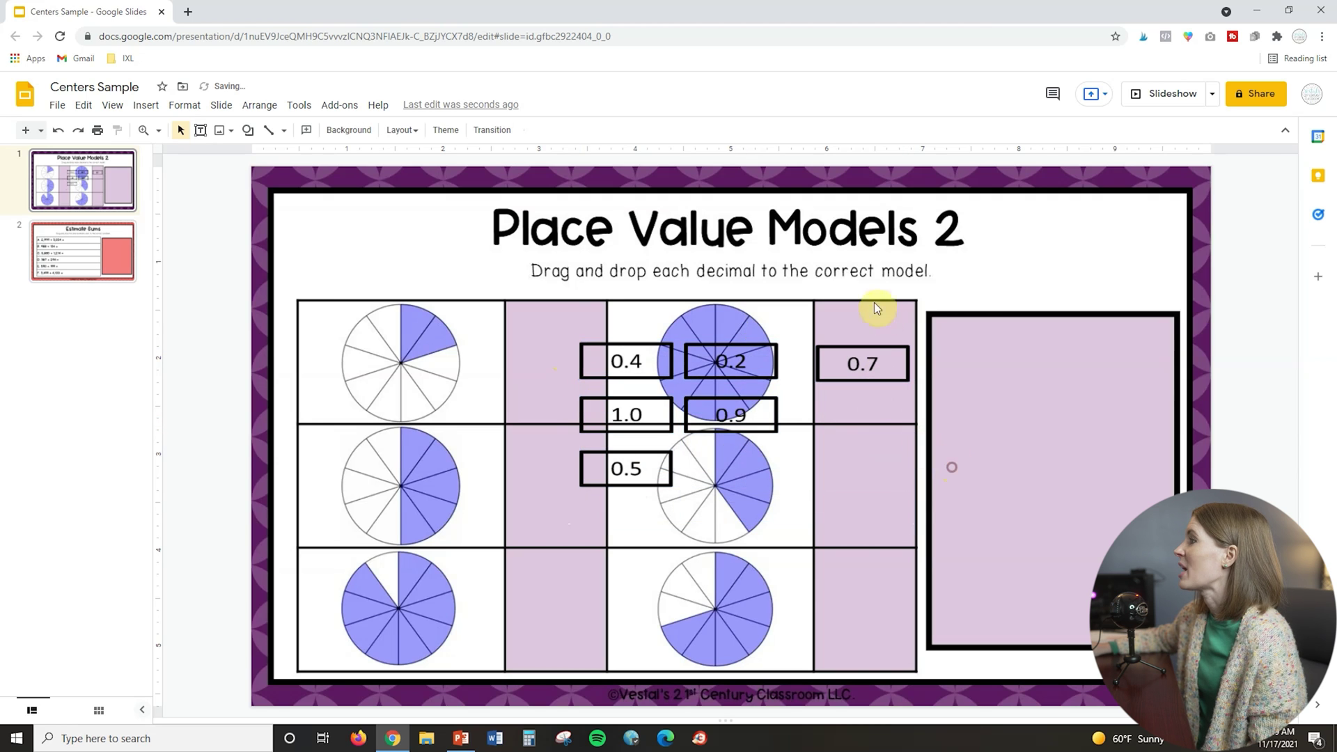
- Stack the tiles down the side panel in order 0.7, 0.2, 0.9, 0.4, 1.0, 0.5
drag(880, 358, 1002, 359)
drag(768, 367, 1023, 394)
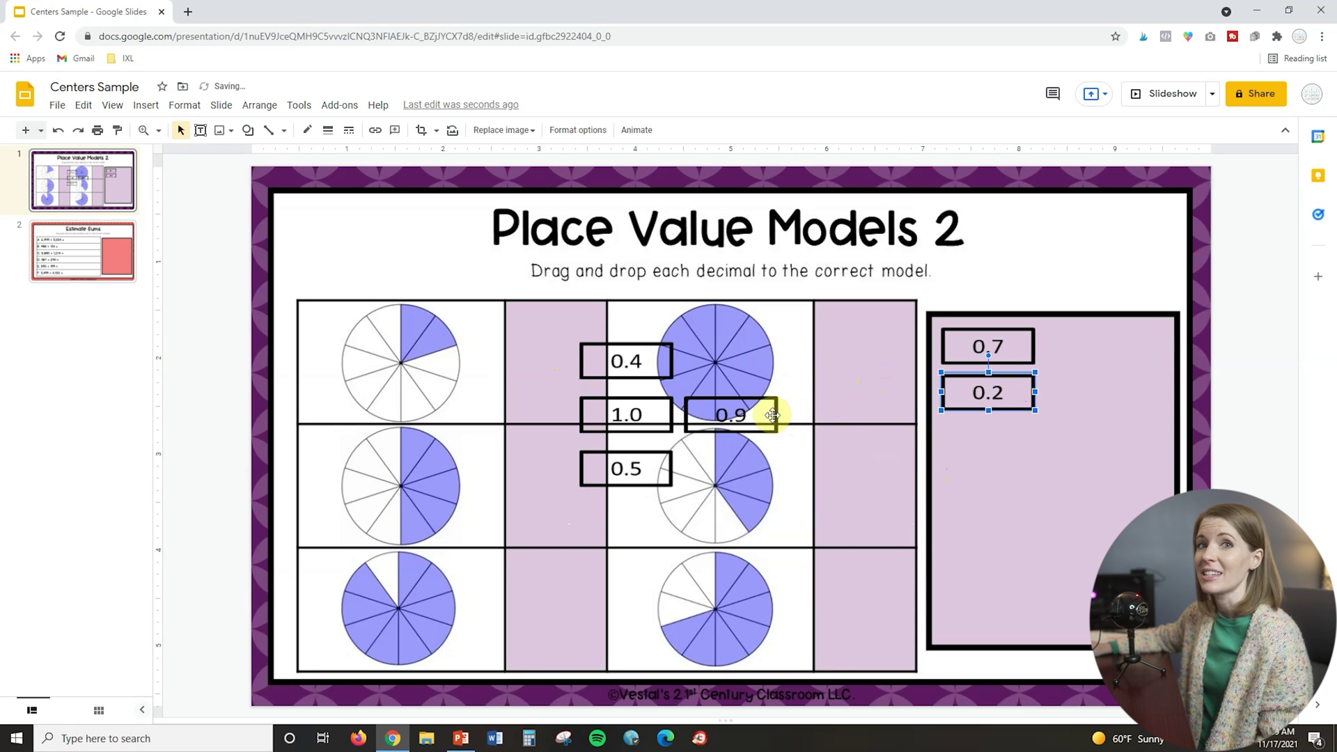
drag(774, 414, 1003, 430)
drag(667, 368, 990, 486)
drag(591, 421, 972, 542)
drag(662, 467, 1005, 574)
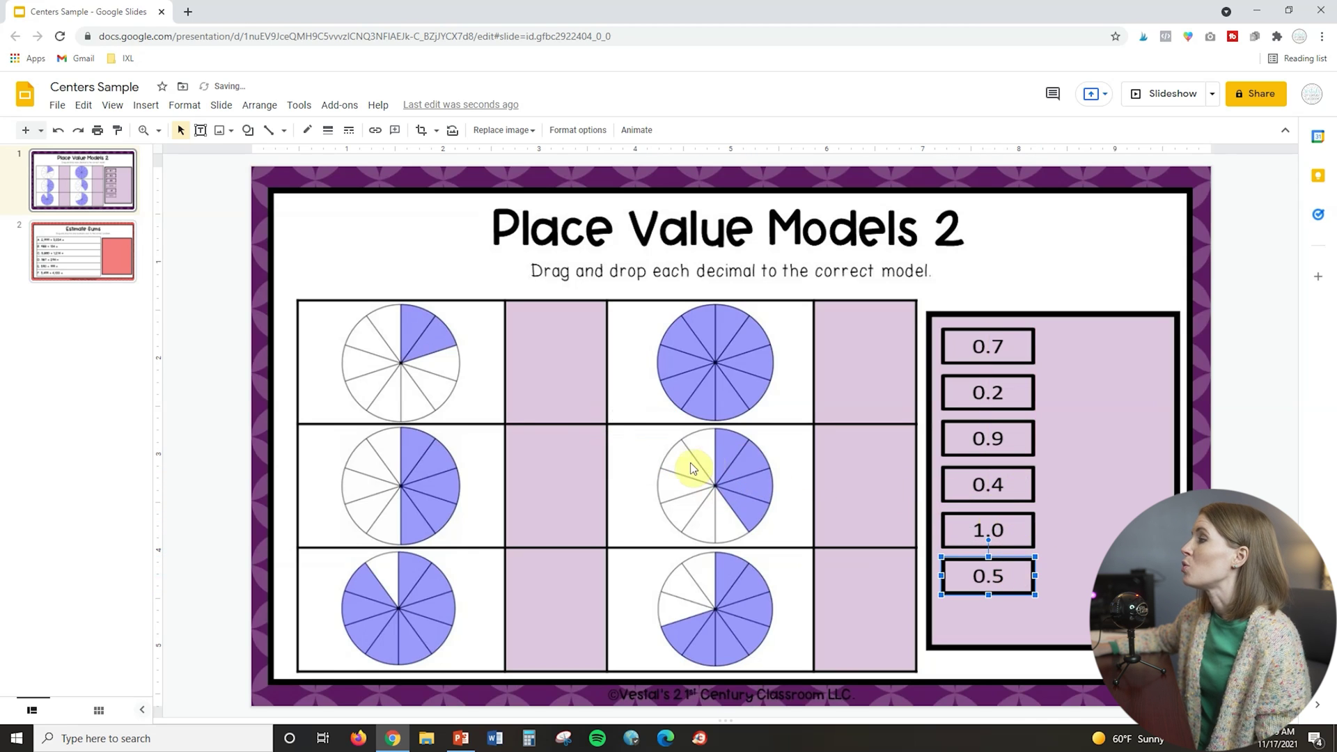
click(1024, 291)
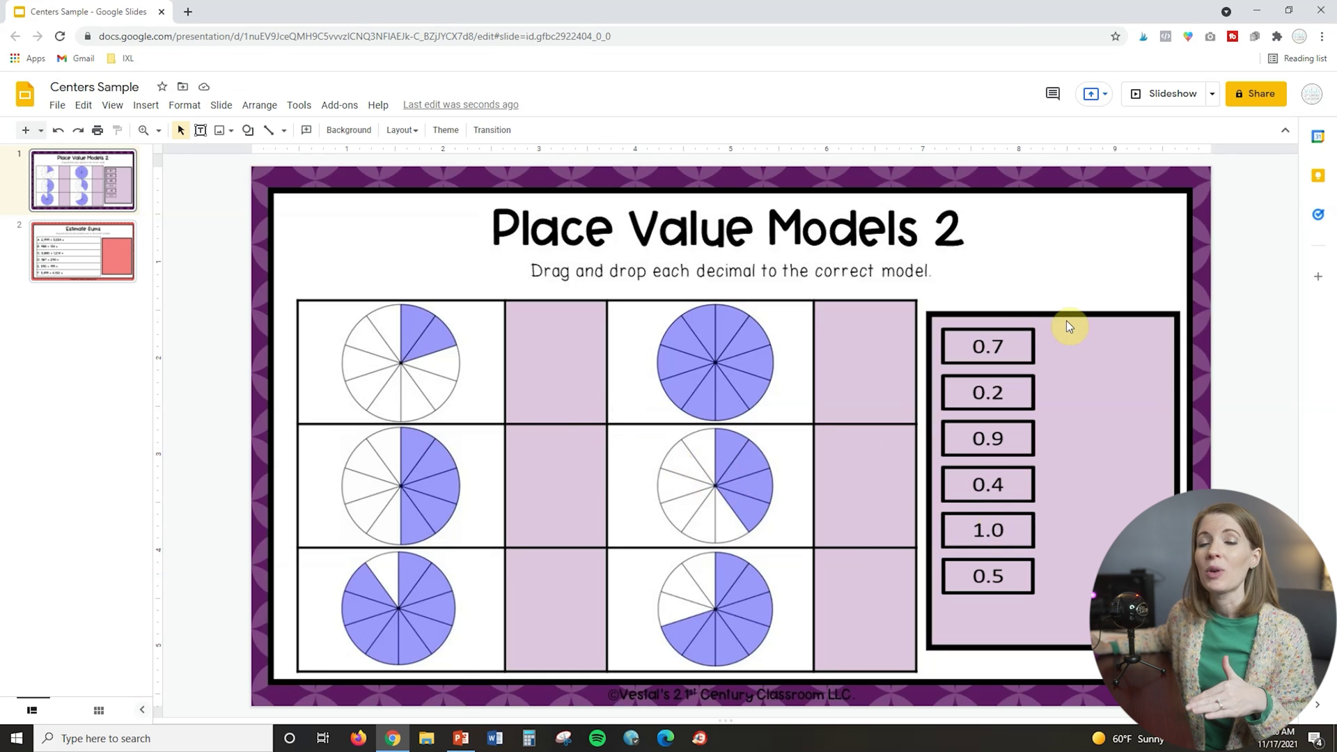
mouse_move(1017, 343)
mouse_down()
mouse_move(933, 329)
mouse_move(877, 354)
mouse_move(1012, 361)
mouse_up()
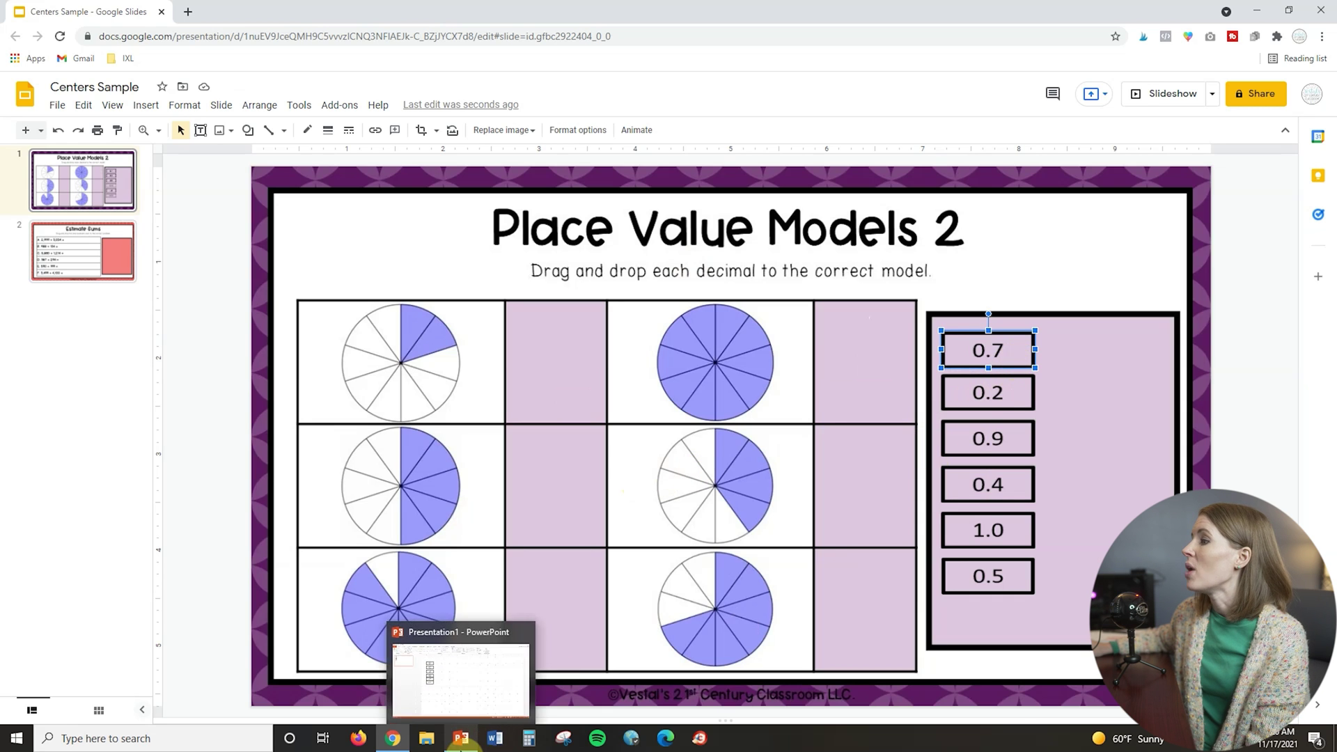
click(460, 745)
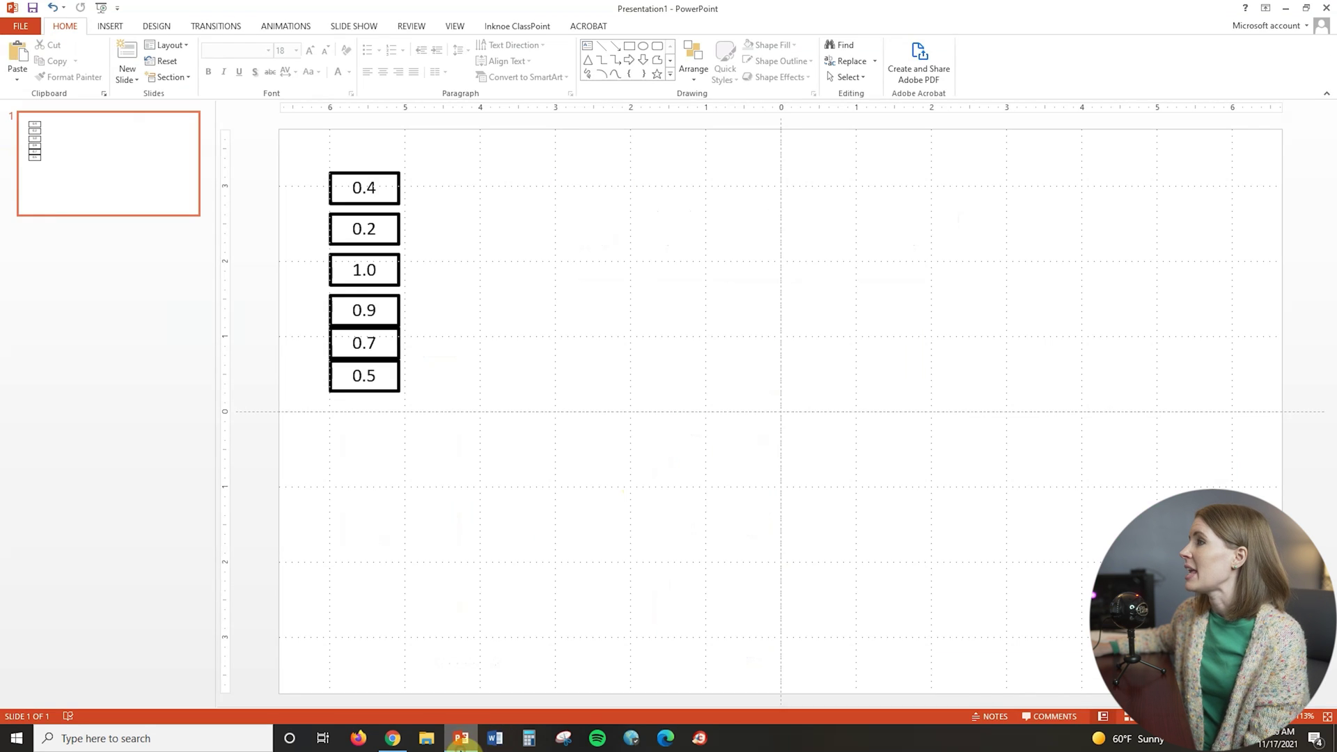
- Try white, light grey and blue fills on the 0.4 box
click(383, 202)
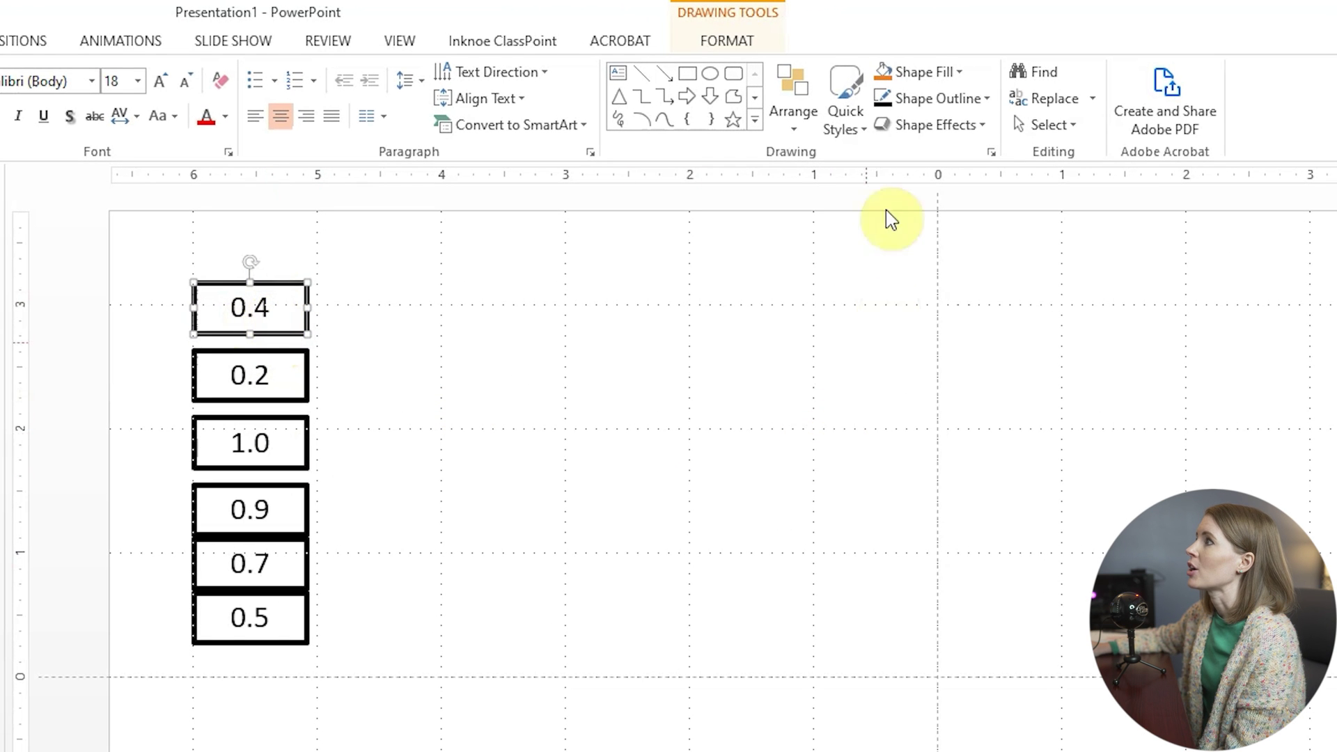
click(940, 72)
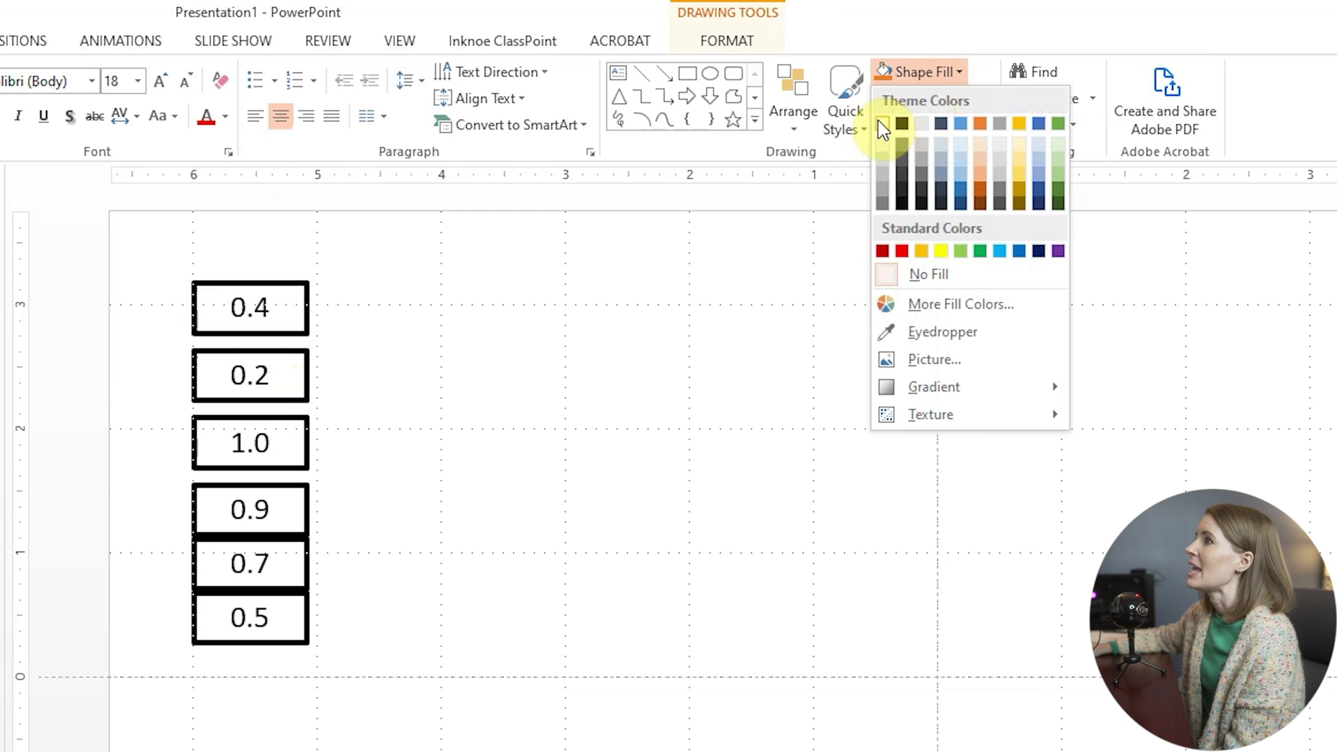
click(882, 125)
click(919, 72)
click(919, 125)
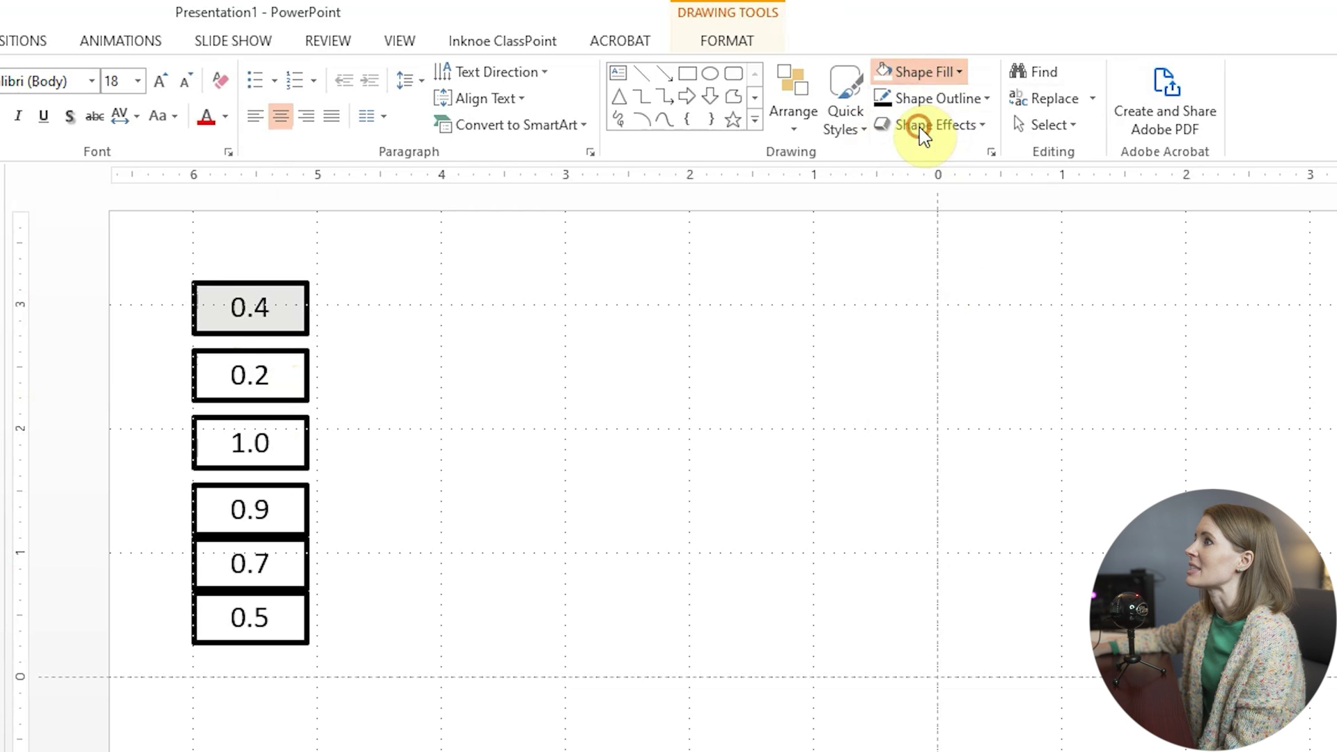
click(929, 71)
click(952, 119)
- Settle on a white fill for the 0.4 box and return to the Google Slides deck
click(932, 72)
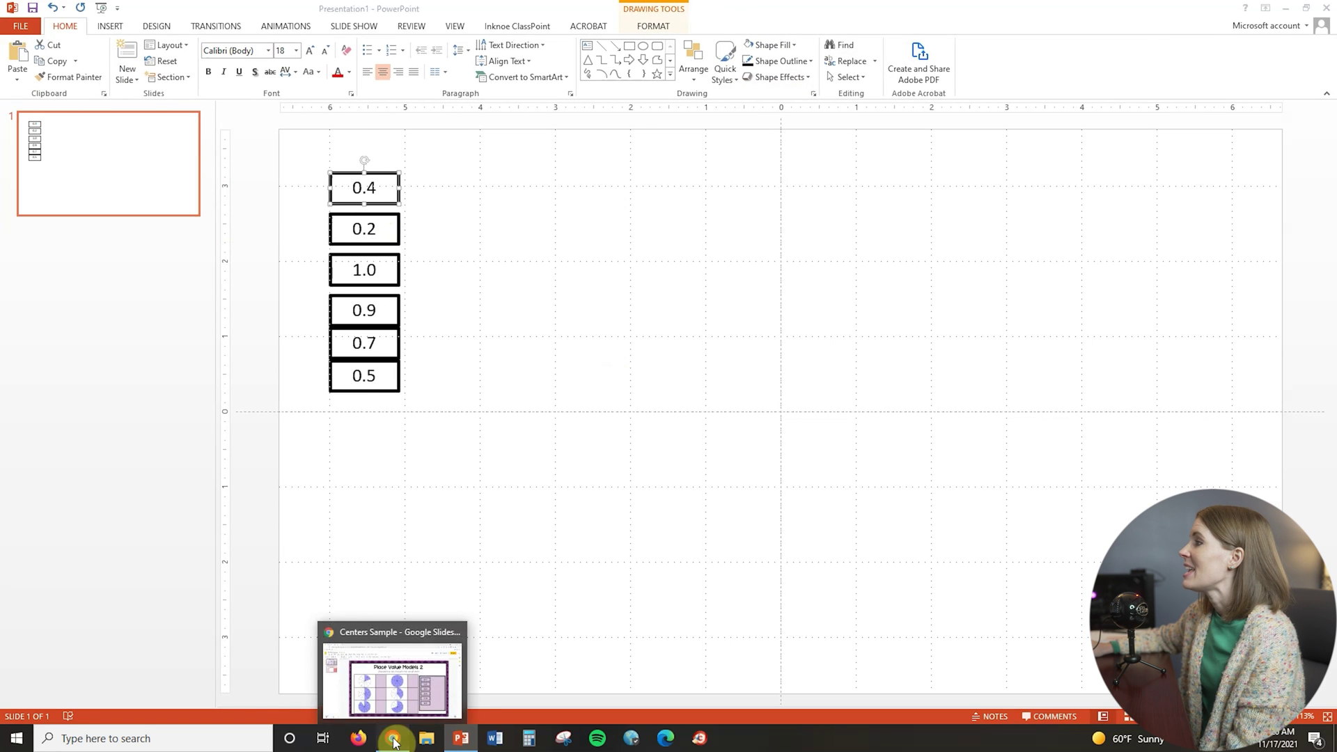
click(394, 740)
click(964, 345)
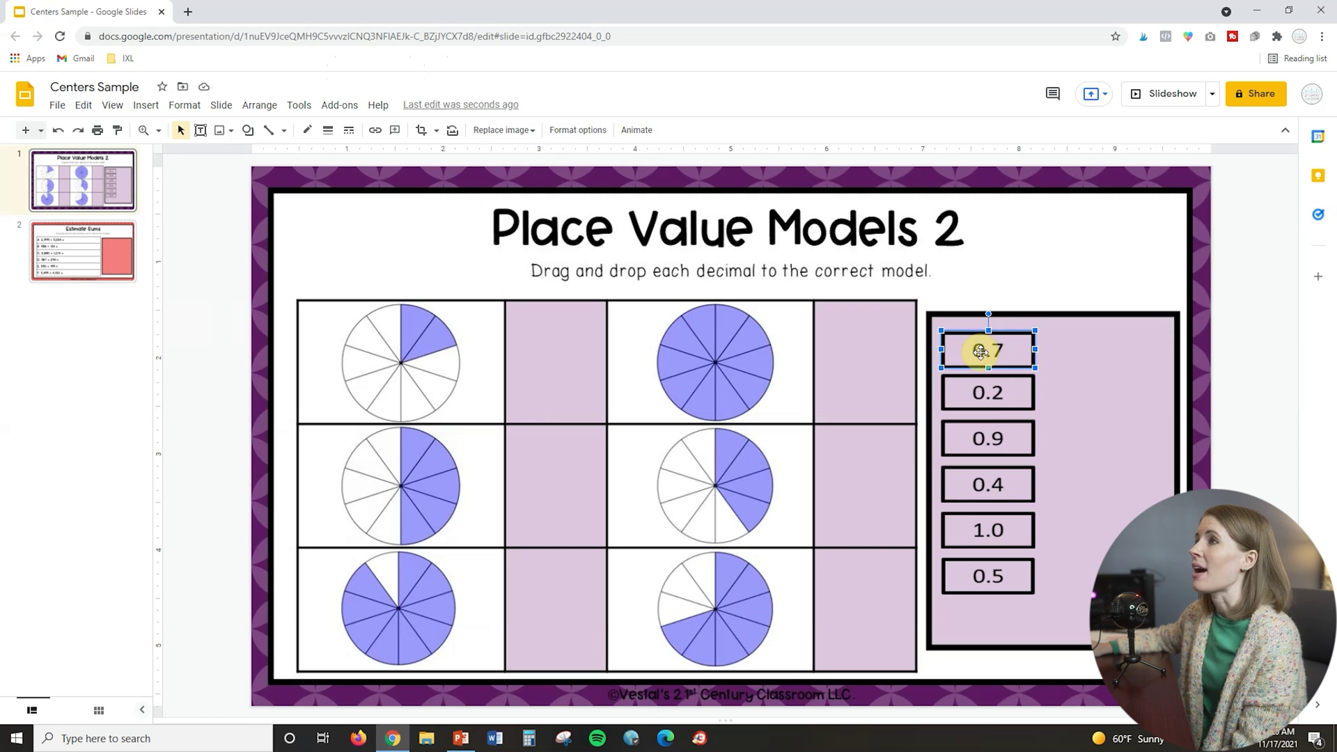